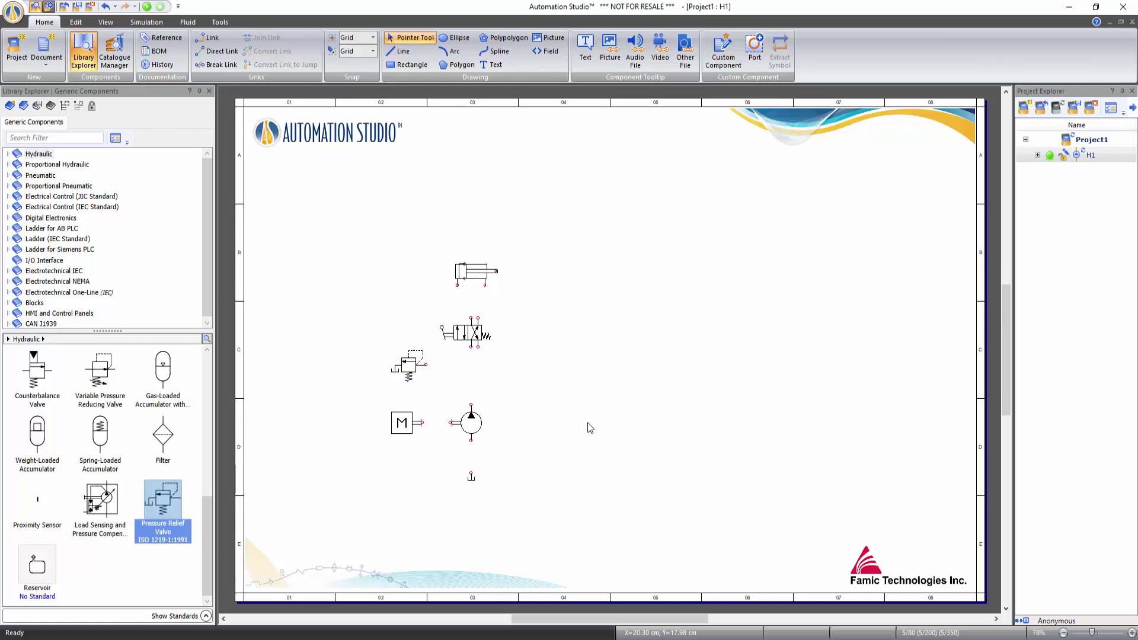
- Try Zoom +, Zoom Page, Previous Zoom and Zoom All Components, then enable Panning mode
left_click(112, 22)
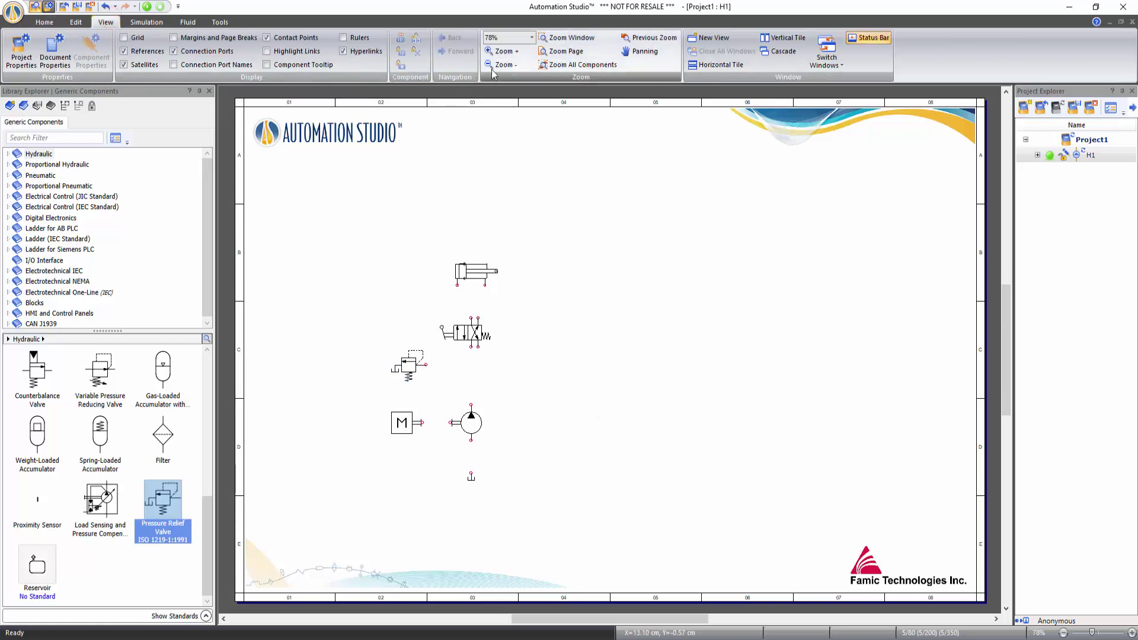
left_click(506, 54)
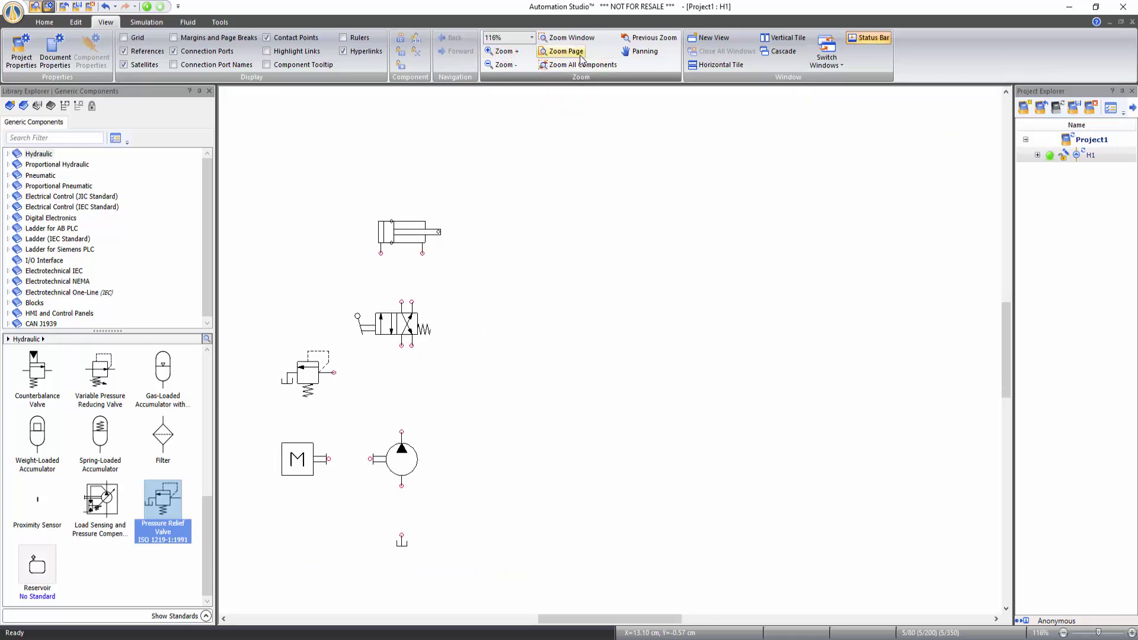
left_click(580, 52)
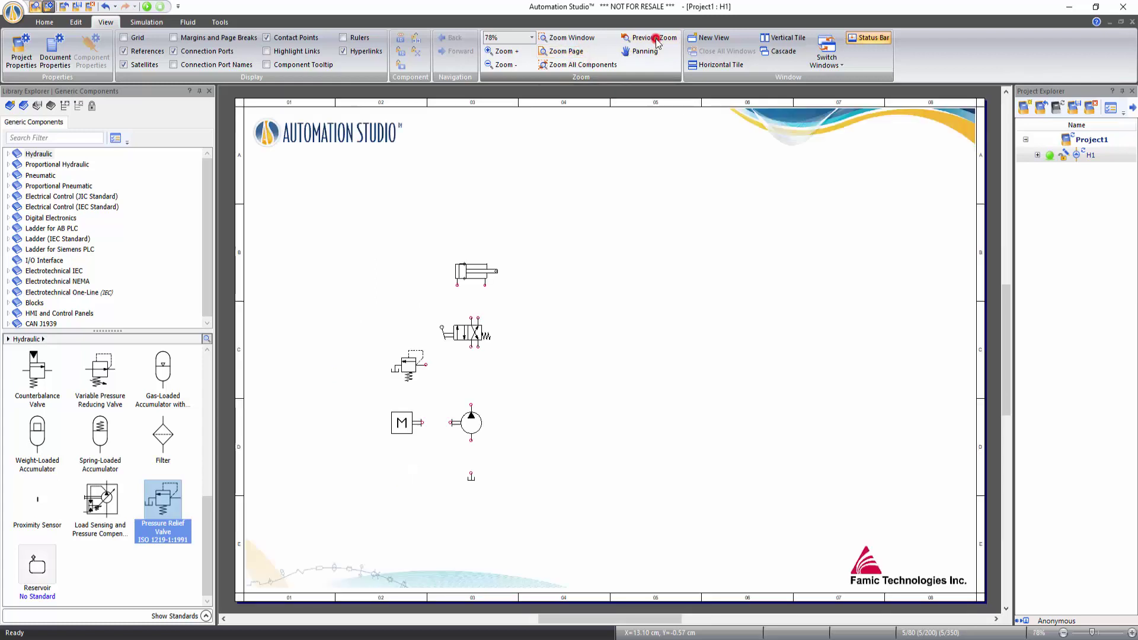
left_click(649, 38)
left_click(585, 69)
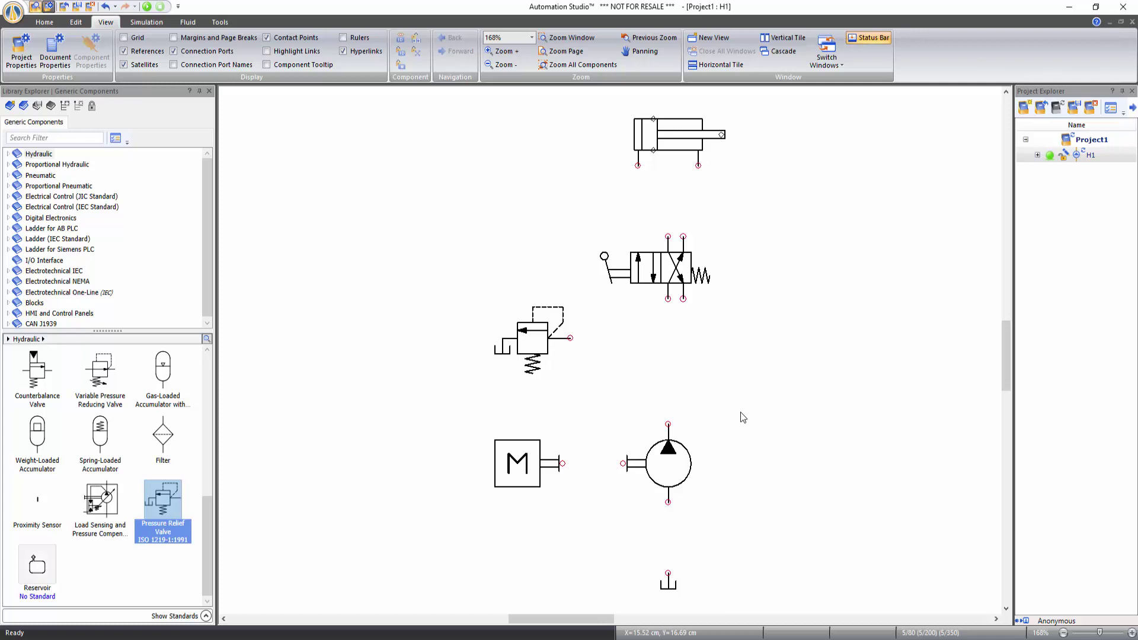
scroll(743, 417, "up", 5)
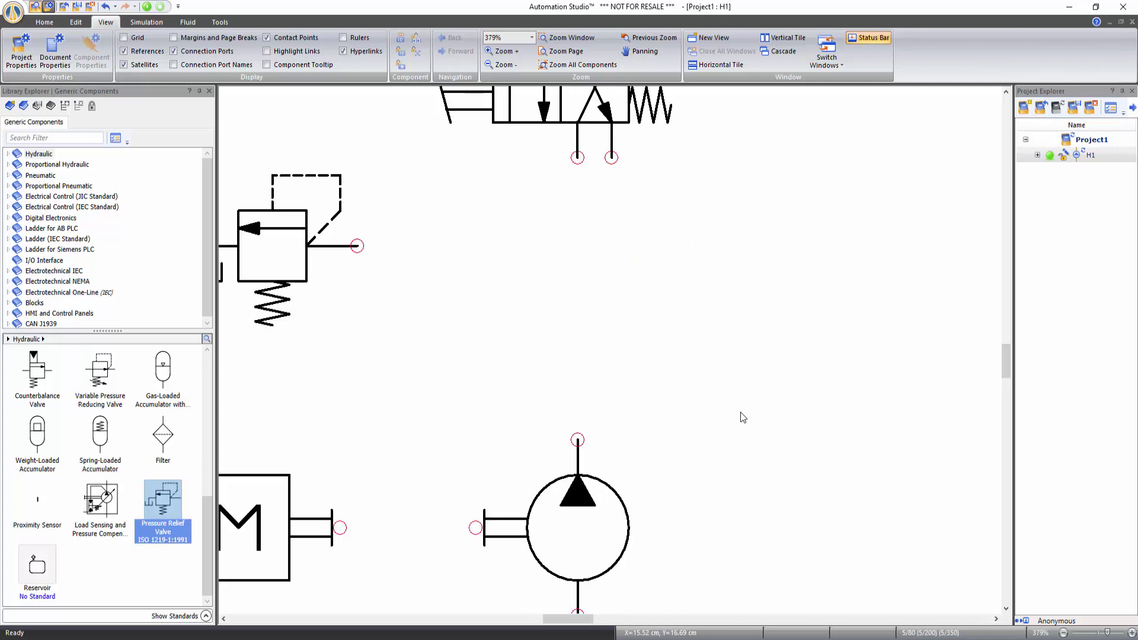
scroll(743, 417, "down", 5)
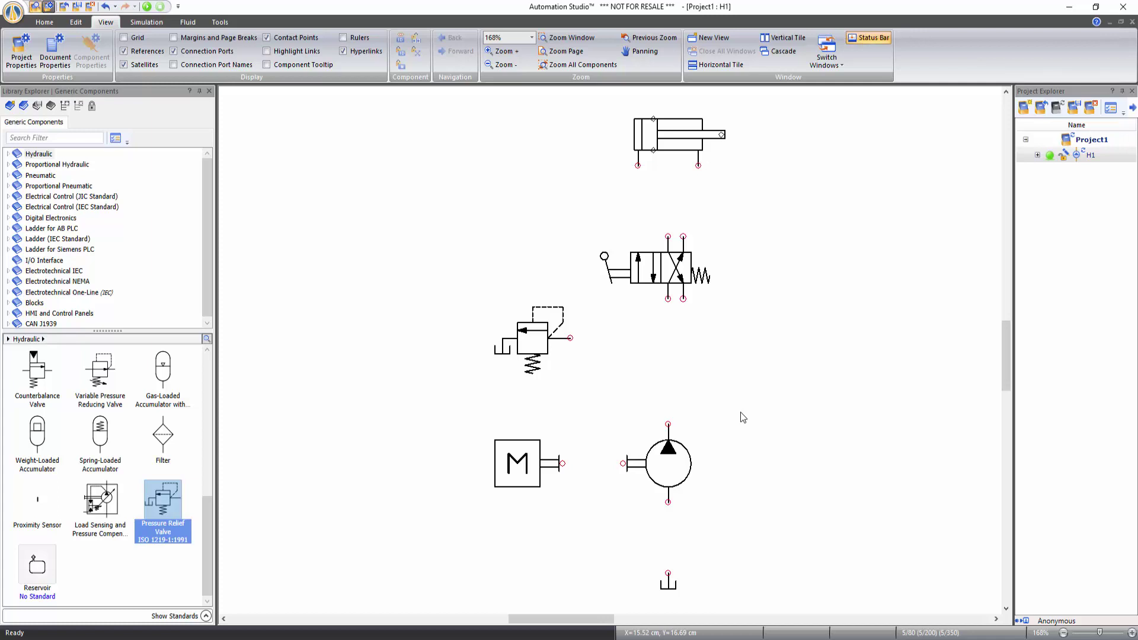
left_click(652, 53)
- Drag the canvas to shift the circuit left, then exit panning with Esc
left_click(756, 284)
mouse_move(752, 282)
left_mouse_down()
mouse_move(656, 280)
mouse_move(488, 302)
left_mouse_up()
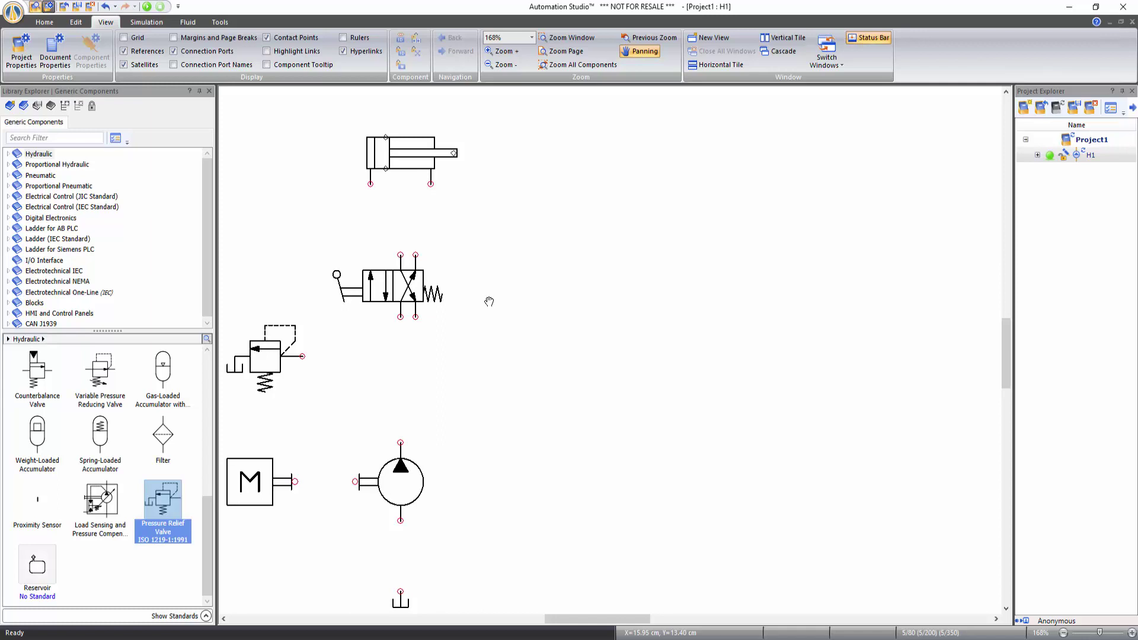
key("Escape")
- Draw lines from tank to pump inlet, pump outlet to valve P port, and valve T port to tank
left_click(400, 591)
left_click(400, 520)
left_click(401, 441)
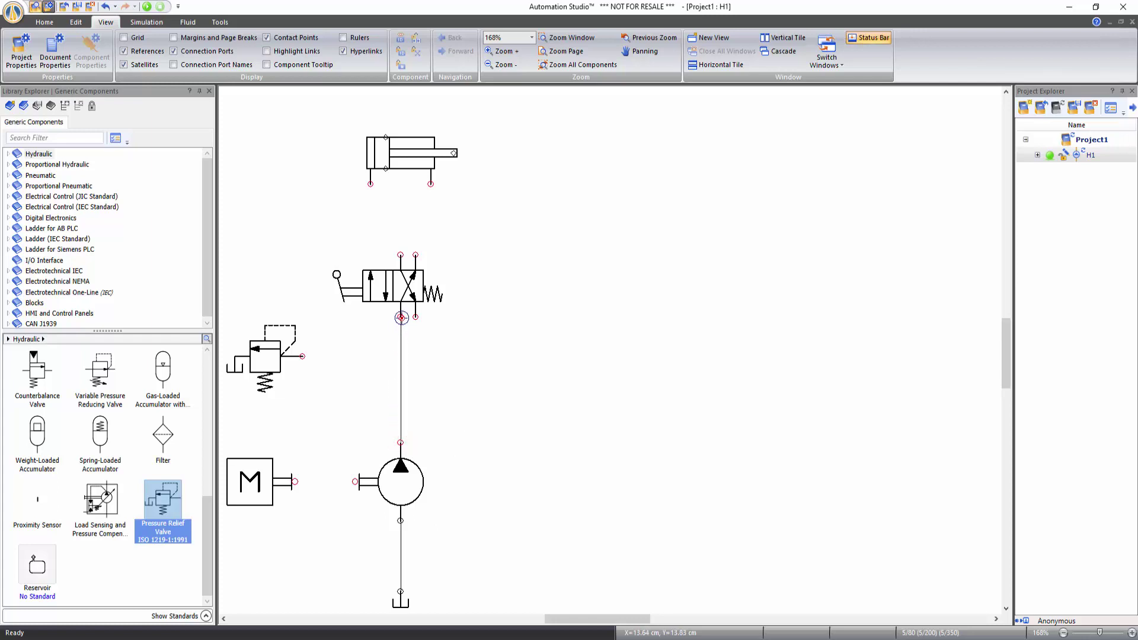
left_click(401, 315)
mouse_move(415, 317)
left_mouse_down()
mouse_move(415, 356)
mouse_move(462, 359)
mouse_move(454, 593)
left_mouse_up()
left_click(400, 592)
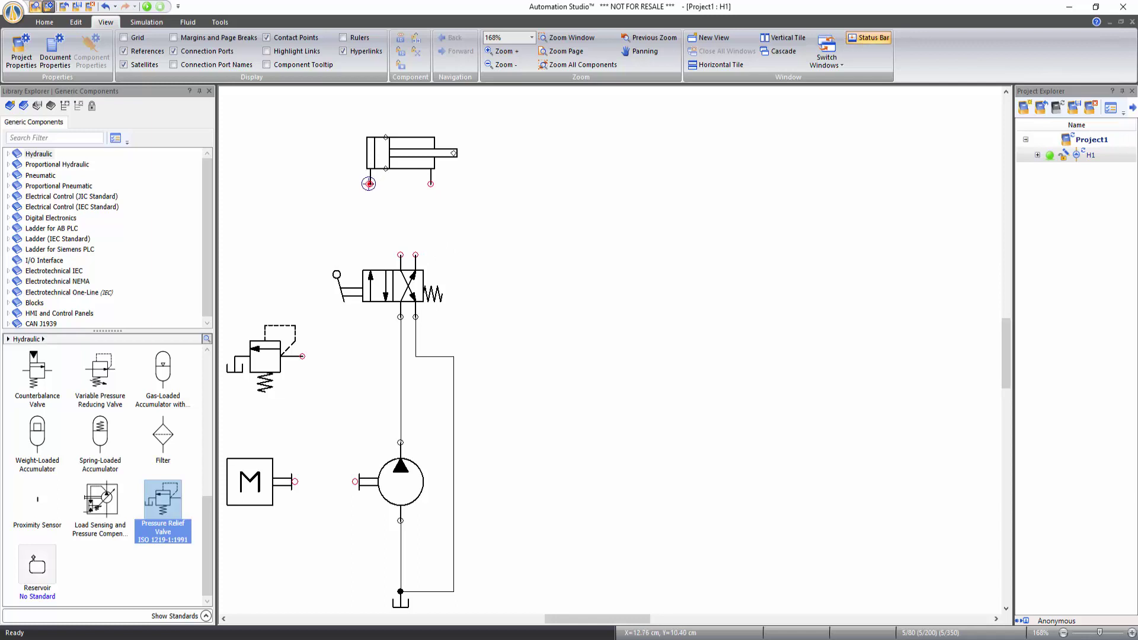
- Route lines with bends from both cylinder ports down to the valve's two top ports
left_click(369, 183)
left_click(371, 215)
left_click(400, 208)
left_click(400, 254)
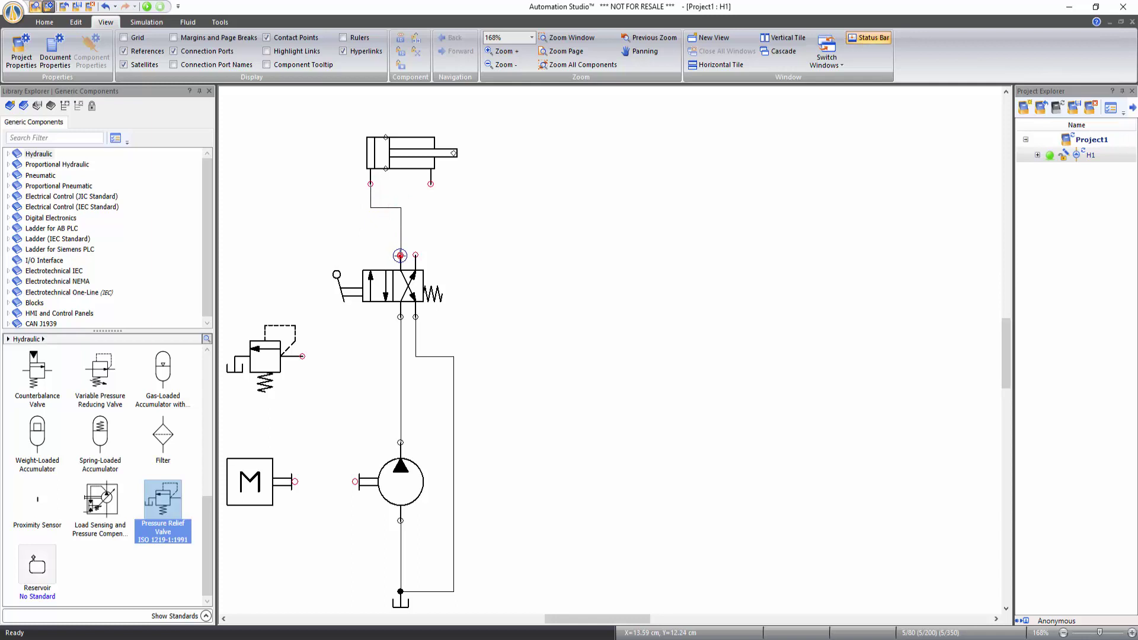
left_click(431, 183)
left_click(415, 207)
left_click(413, 252)
- Tee the relief valve into the pump pressure line and couple the motor to the pump shaft
left_click(302, 356)
left_click(401, 357)
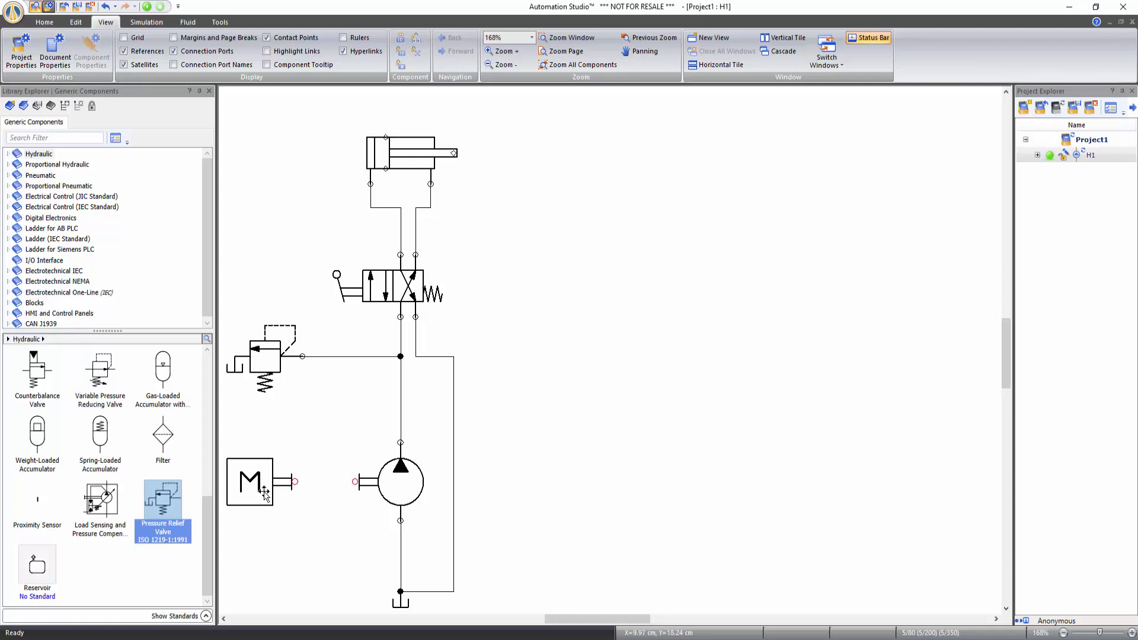
left_click_drag(264, 493, 324, 501)
left_click(325, 522)
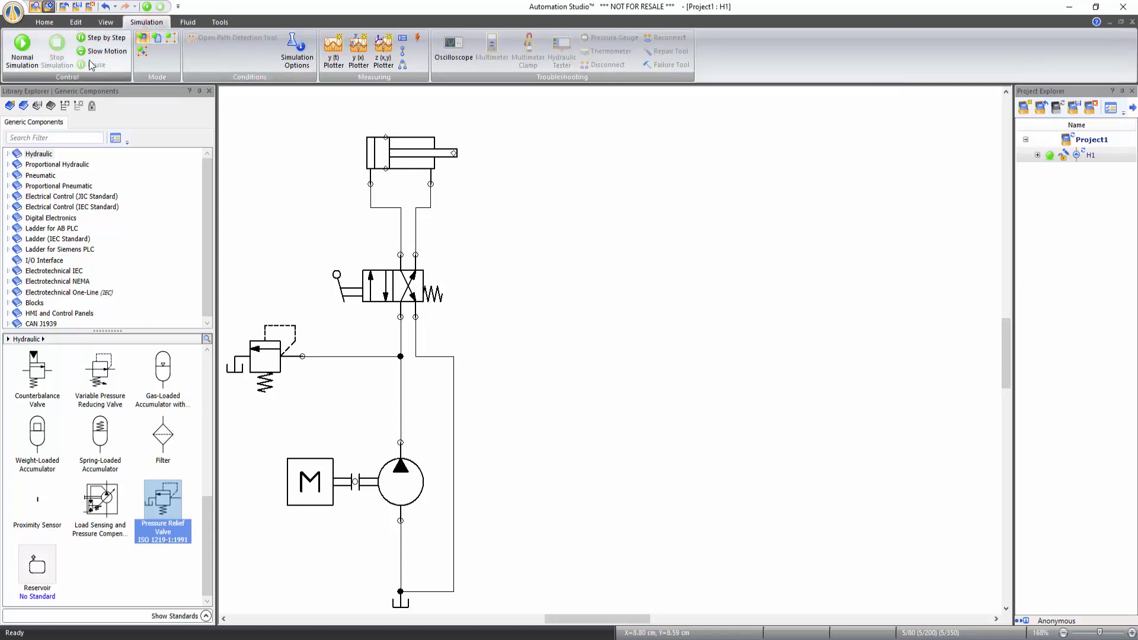
- Start Normal Simulation and shift the 4/2 valve to extend, then retract the cylinder
left_click(22, 51)
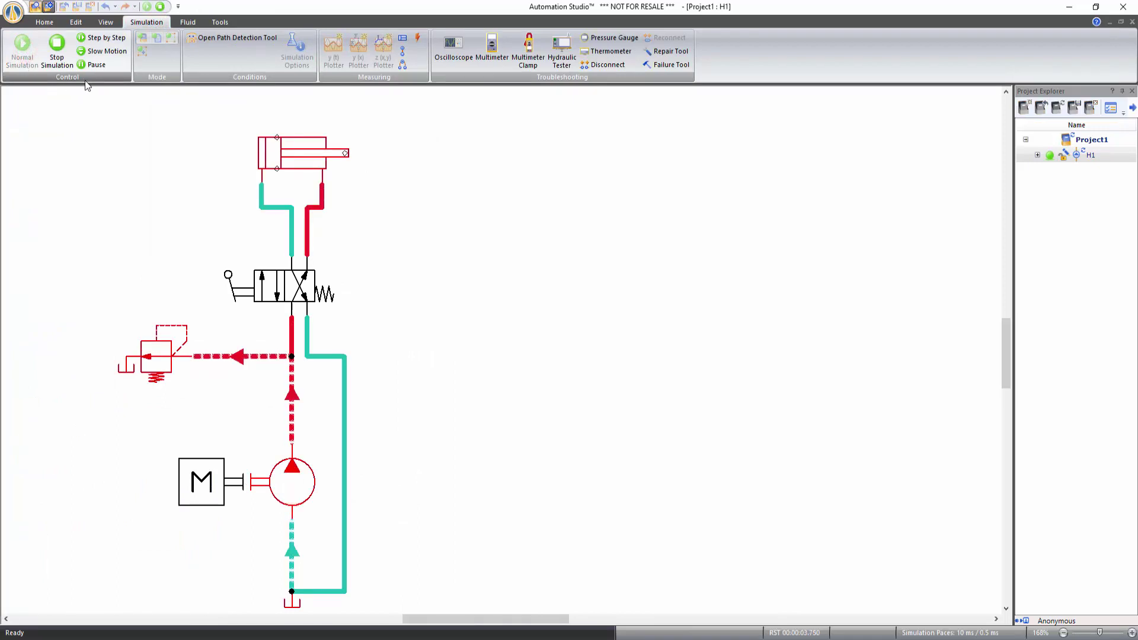
left_click(242, 299)
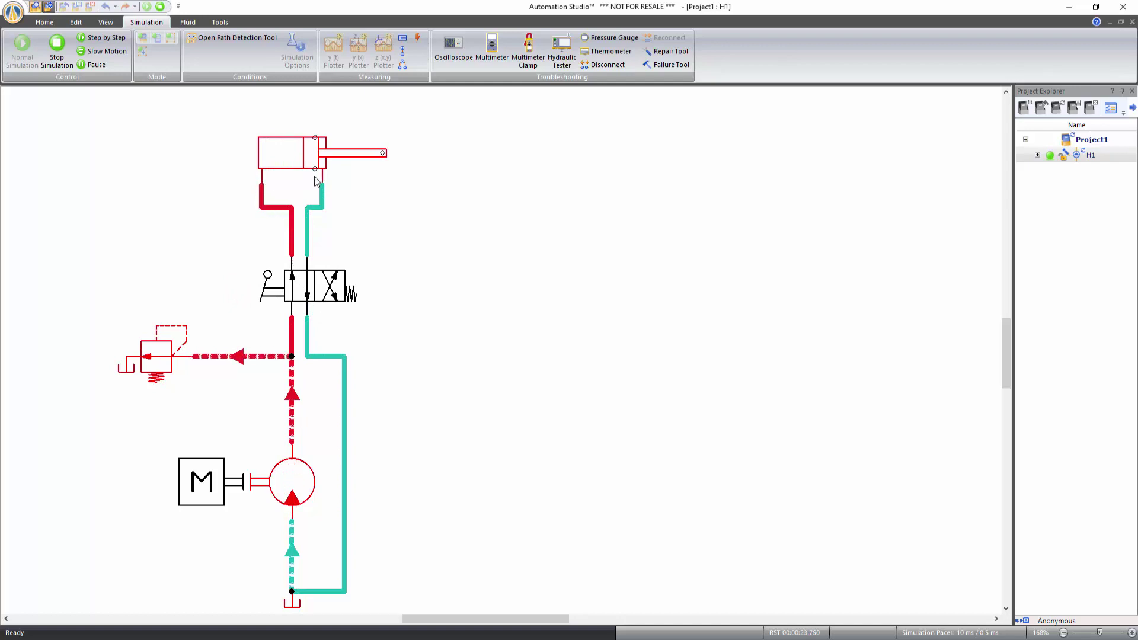
left_click(270, 289)
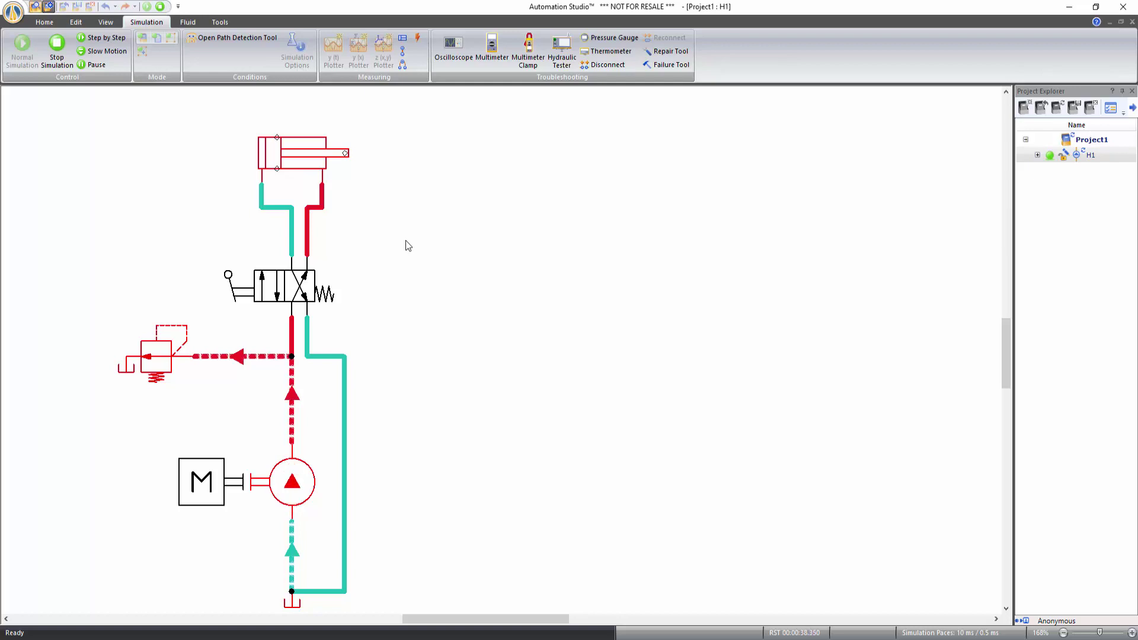
left_click(293, 160)
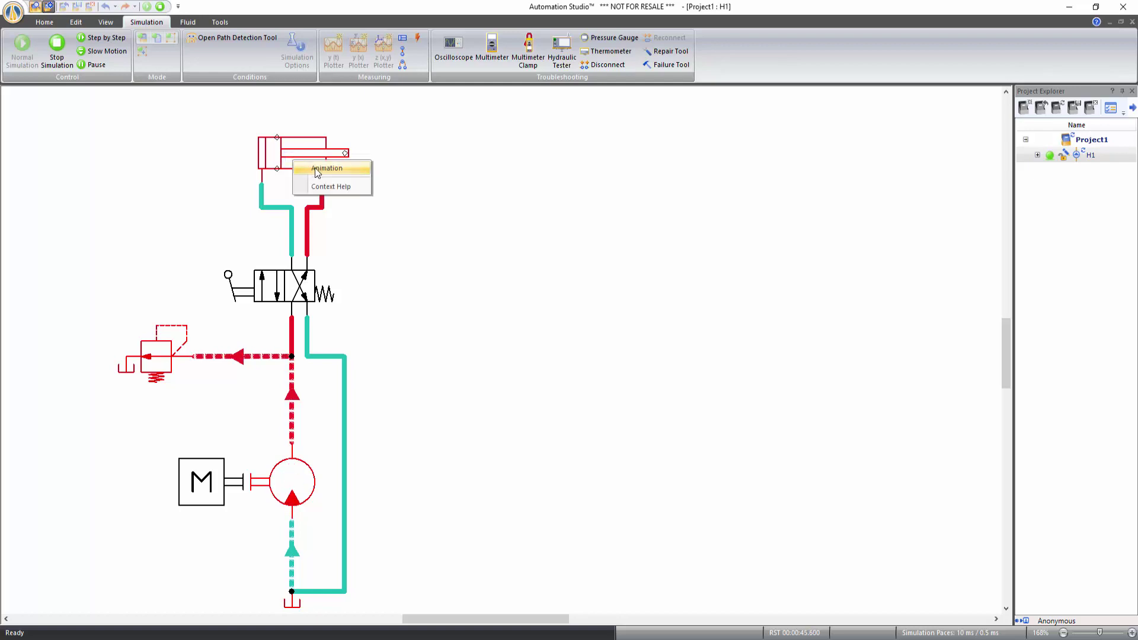
- Watch the cylinder's cutaway animation while cycling the valve, then close it and stop simulation
left_click(316, 168)
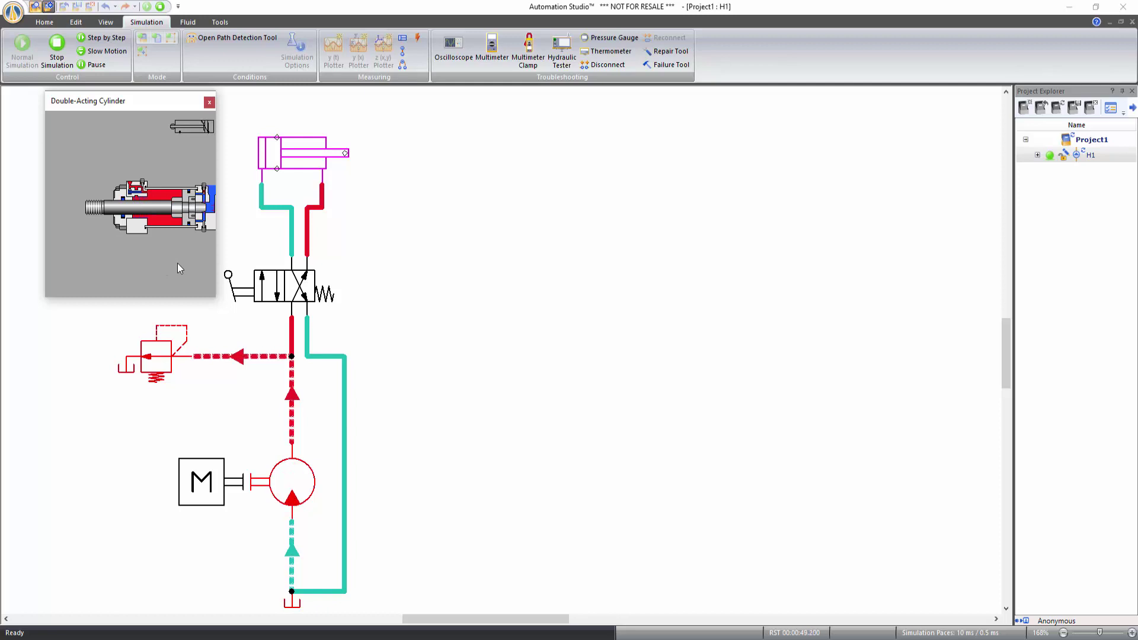
left_click(226, 295)
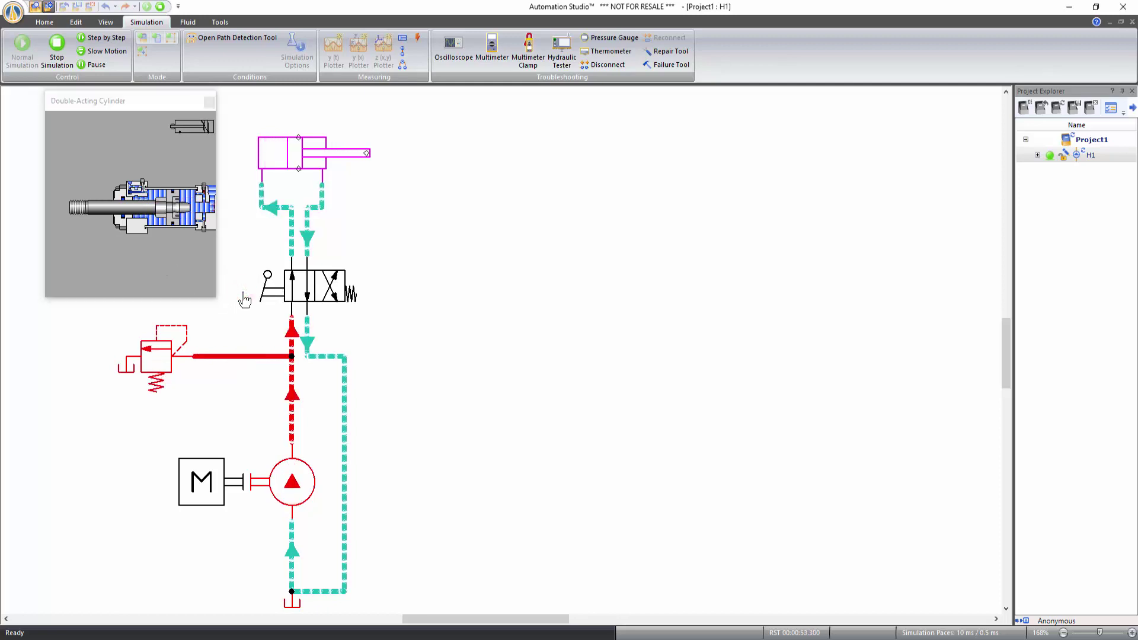
left_click(276, 297)
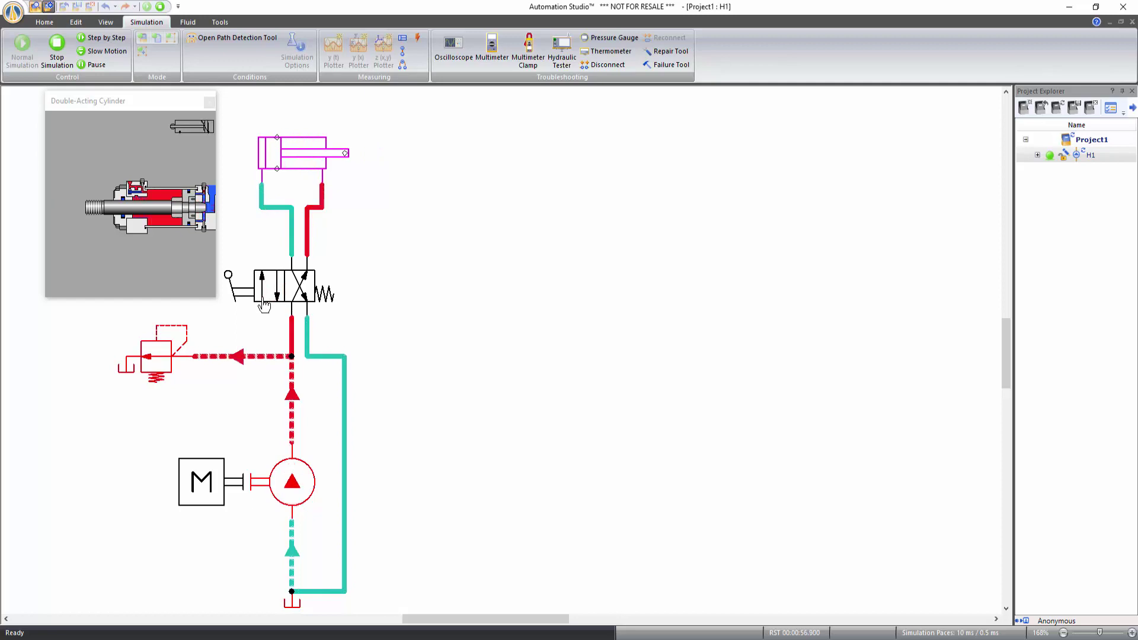
left_click(212, 103)
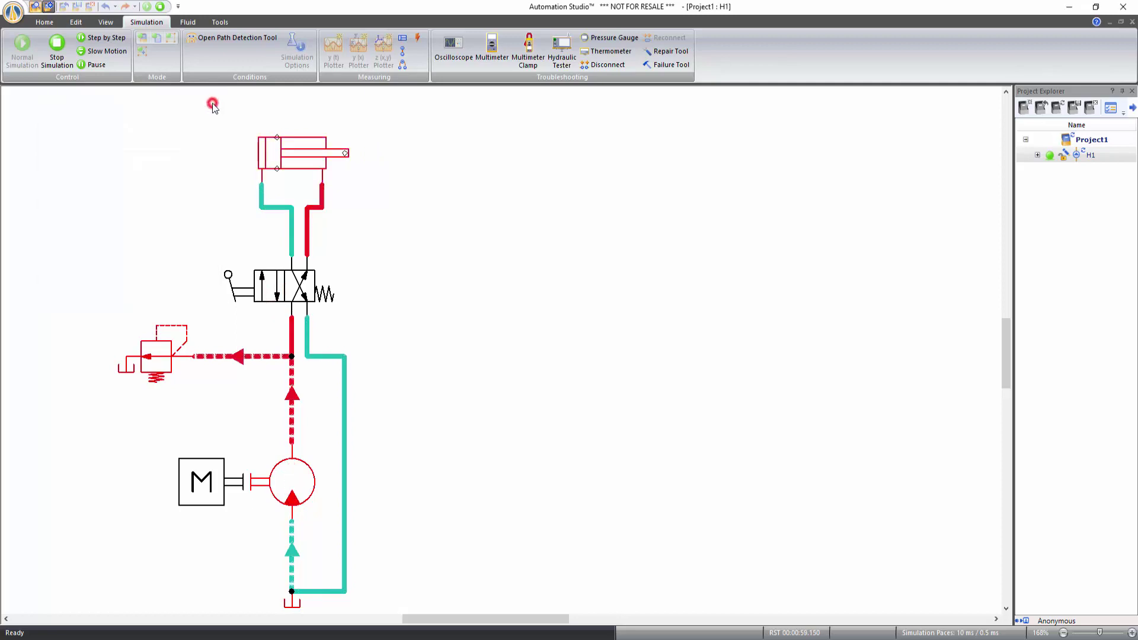
left_click(67, 55)
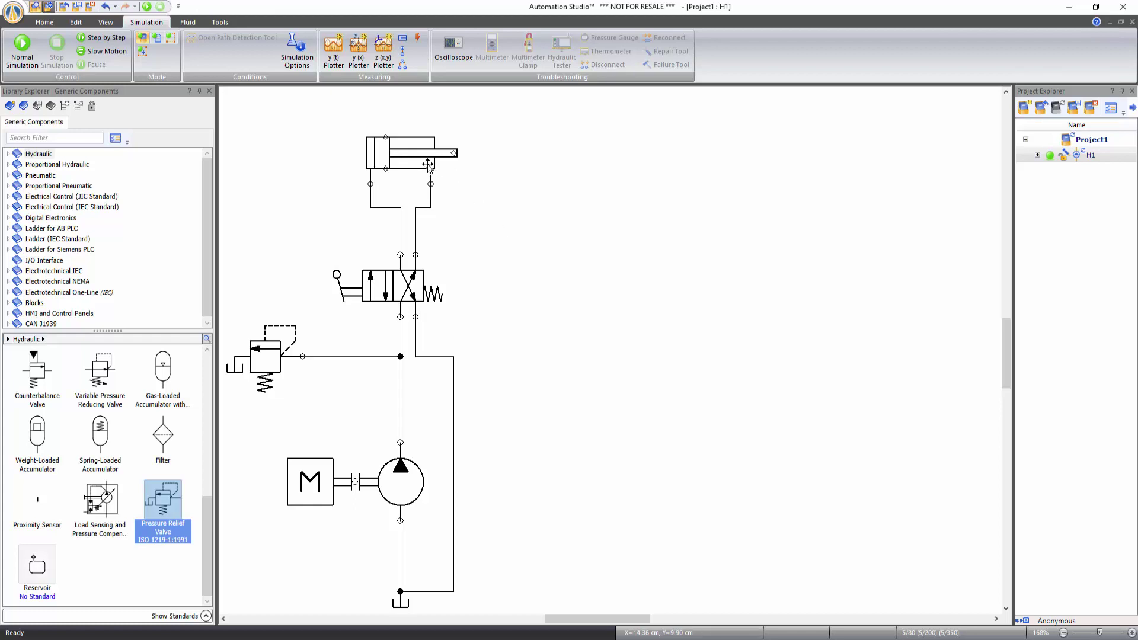
- Move the cylinder slightly left and nudge the tank up toward the pump
left_click_drag(427, 164, 412, 165)
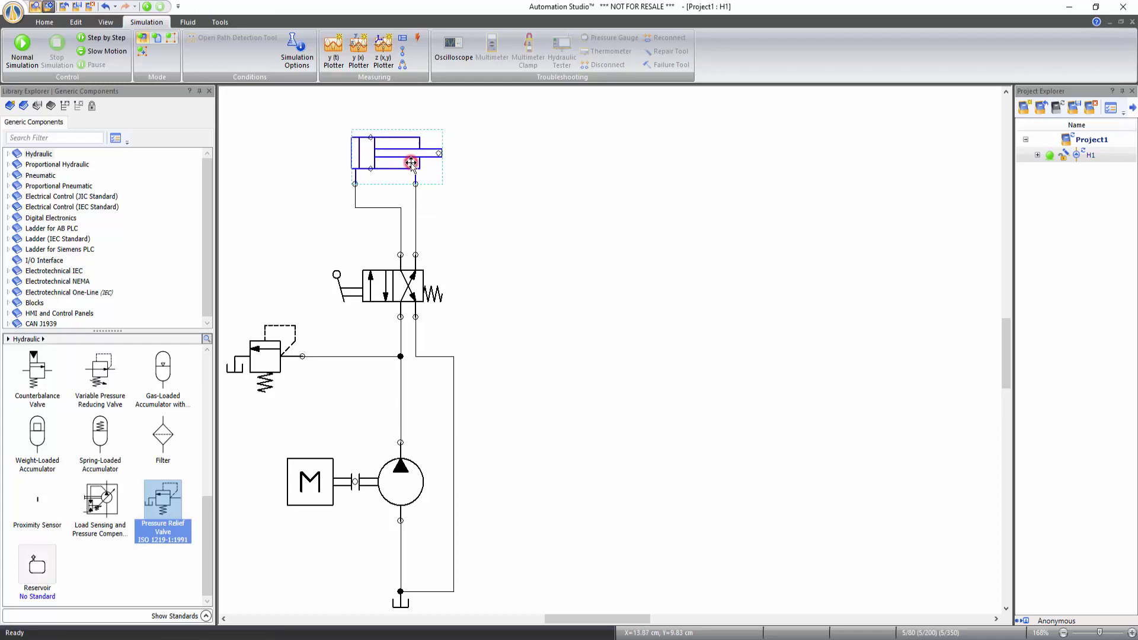
left_click(478, 216)
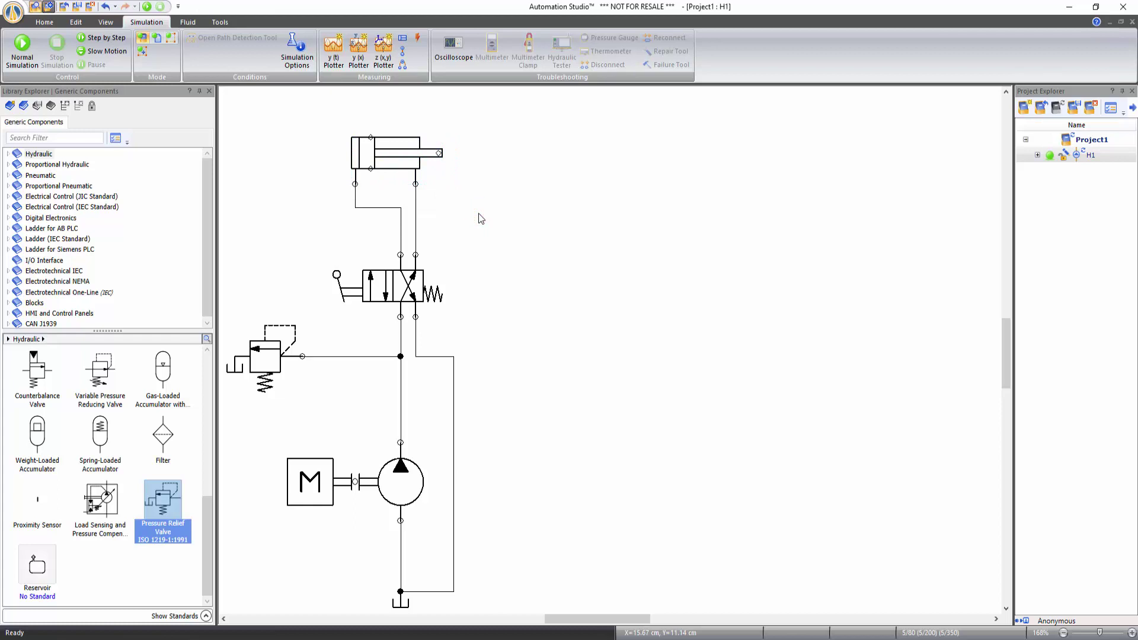
left_click(401, 604)
key("Up")
key("Up")
key("Up")
key("Up")
key("Up")
key("Up")
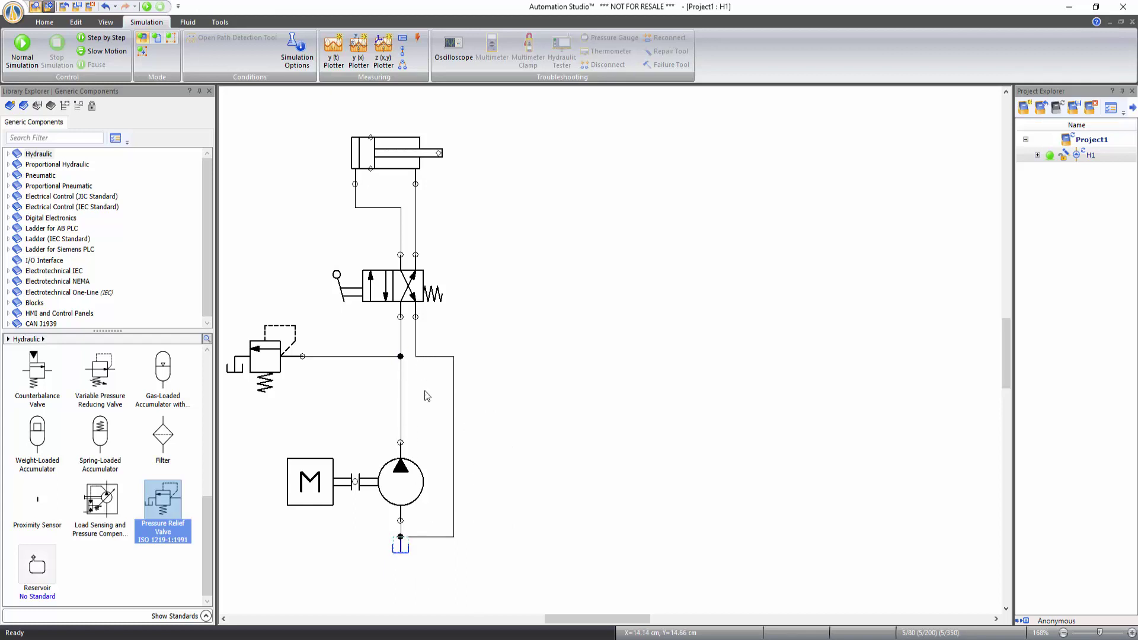
left_click(528, 515)
- Pan the drawing down to recentre the circuit, then scroll the Library Explorer list
left_click(107, 23)
left_click(640, 51)
left_click_drag(517, 209, 533, 245)
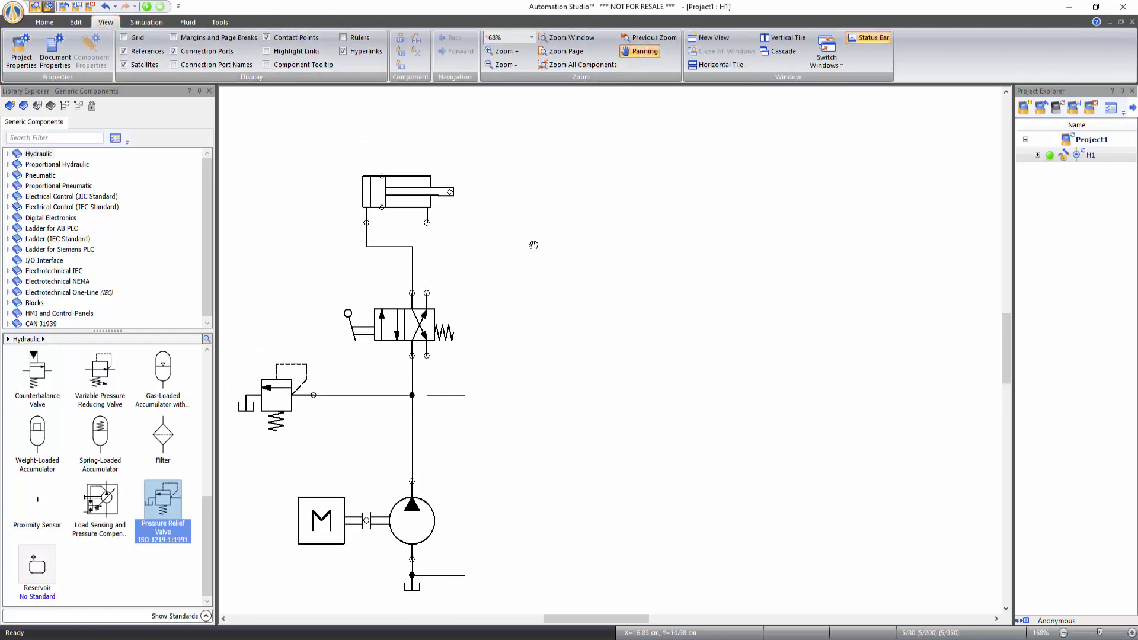
left_click(549, 314)
right_click(550, 313)
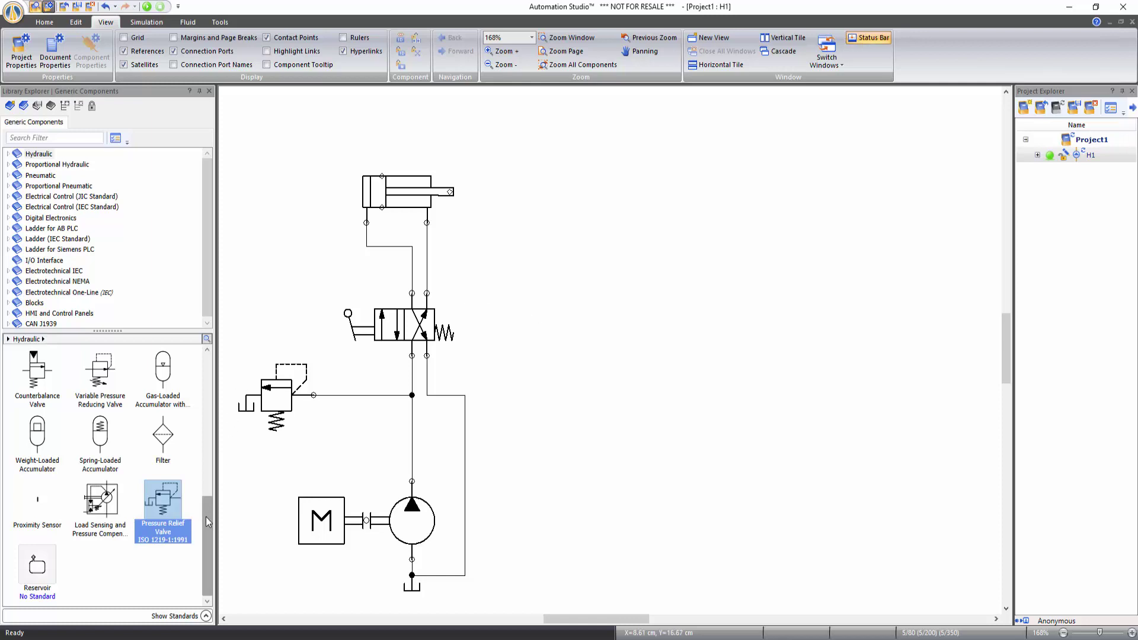
left_click_drag(205, 517, 211, 389)
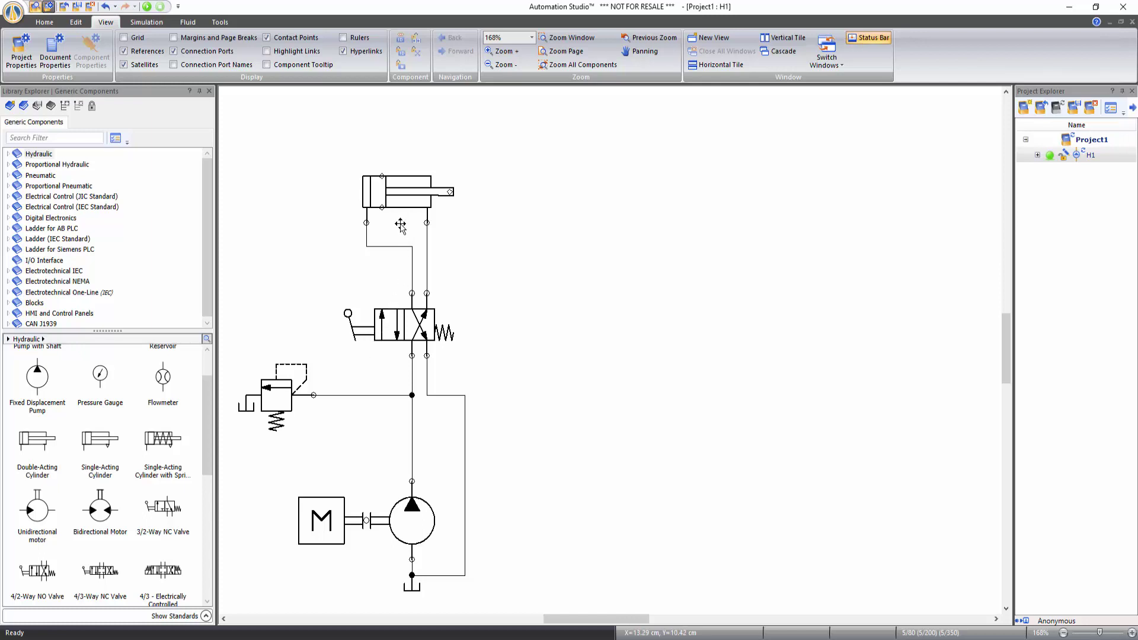
- Copy the cylinder and paste a second cylinder to the right
left_click(393, 193)
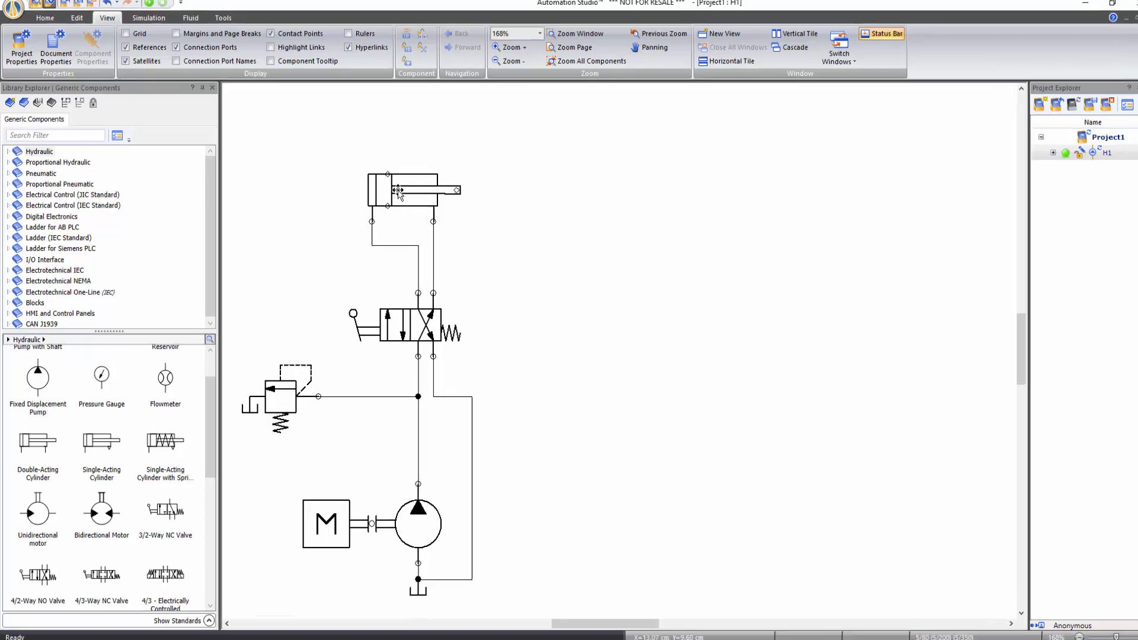
right_click(480, 166)
left_click(514, 194)
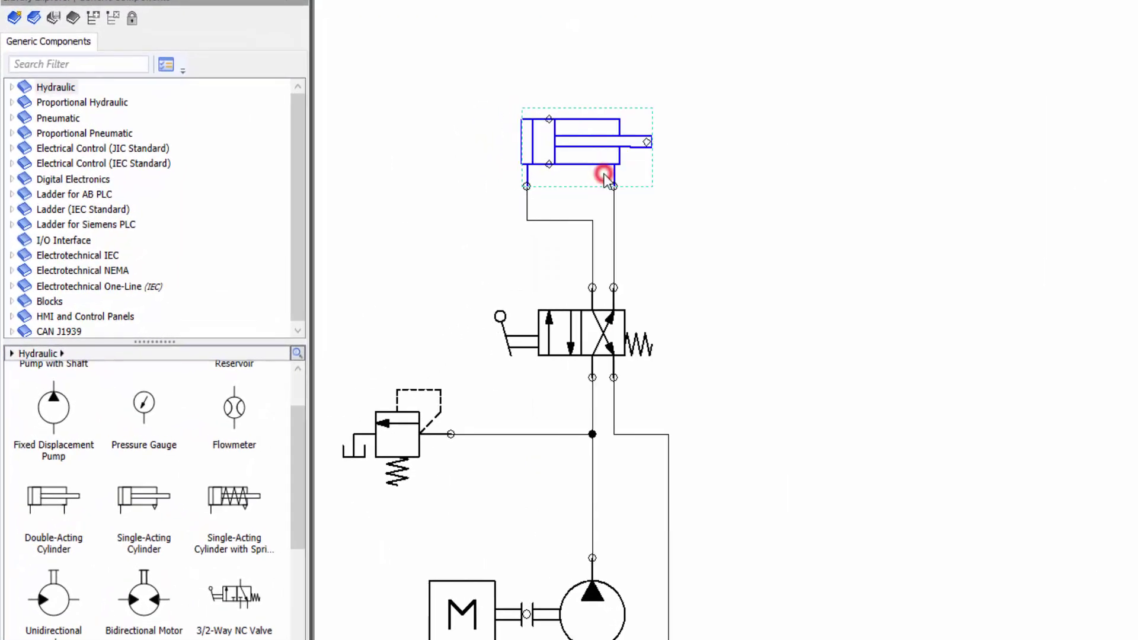
left_click(834, 141)
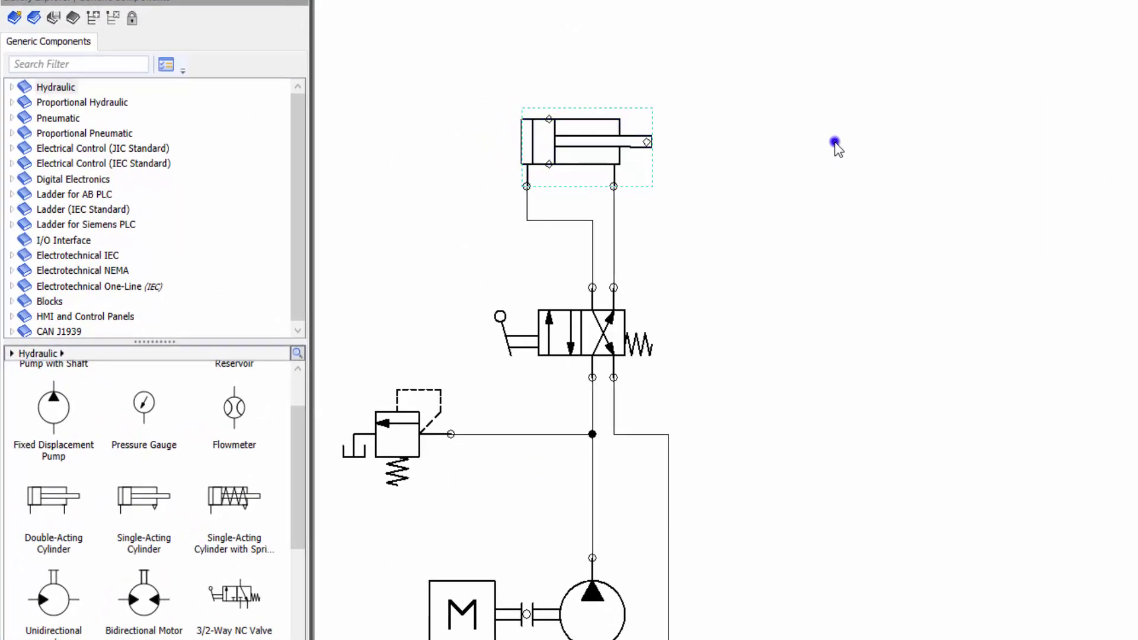
right_click(834, 141)
left_click(884, 152)
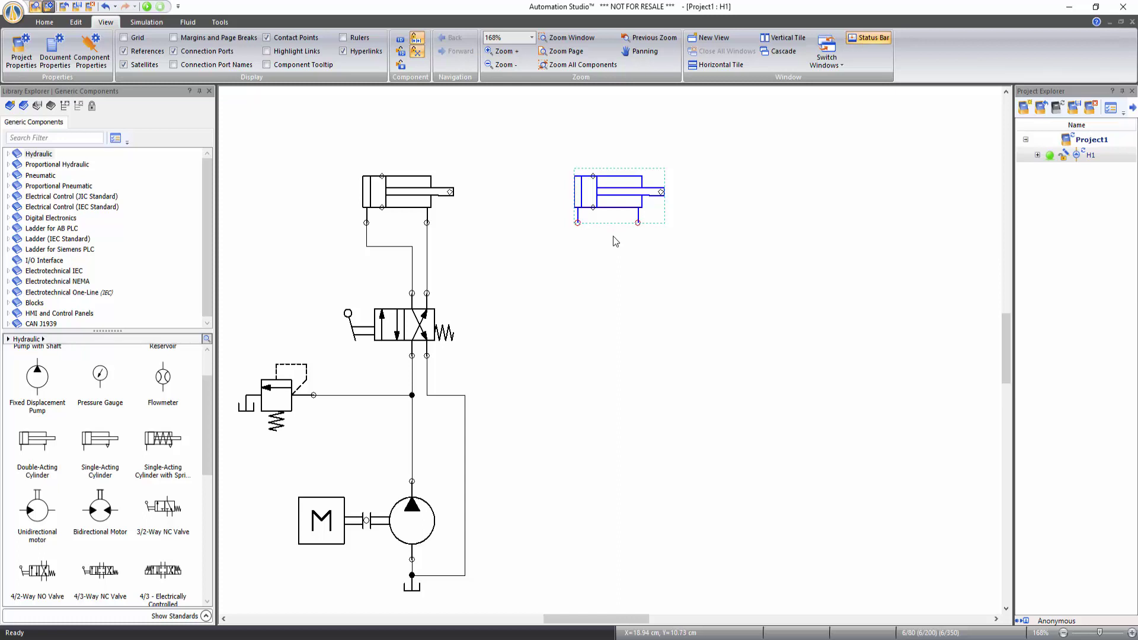
- Tee the second cylinder's two ports into the valve-to-first-cylinder lines
left_click(612, 240)
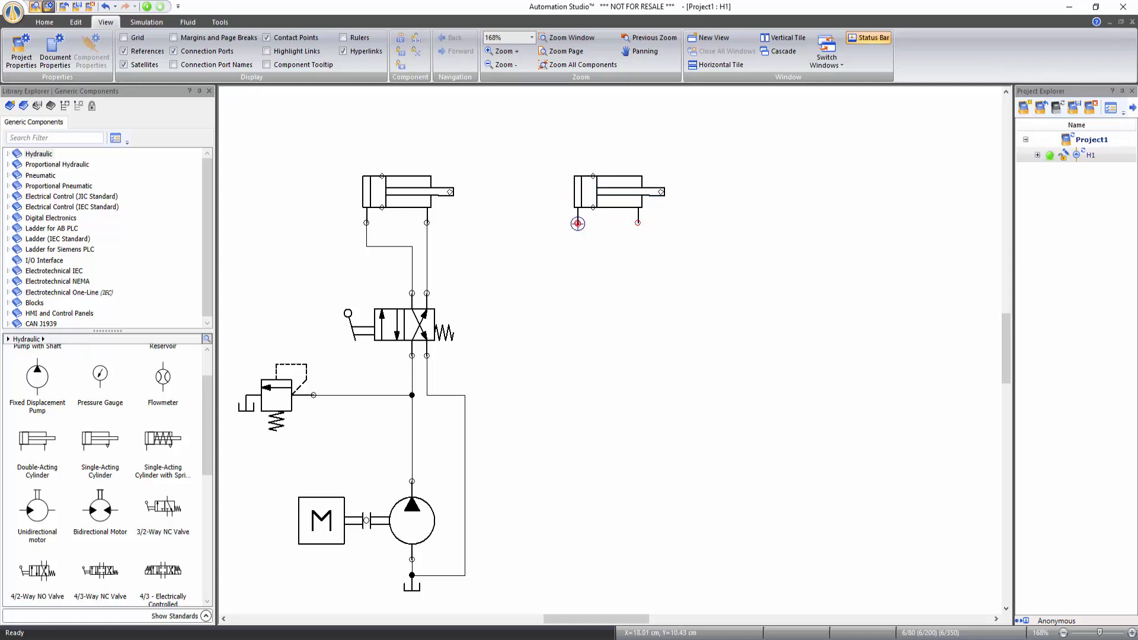
left_click_drag(578, 223, 412, 262)
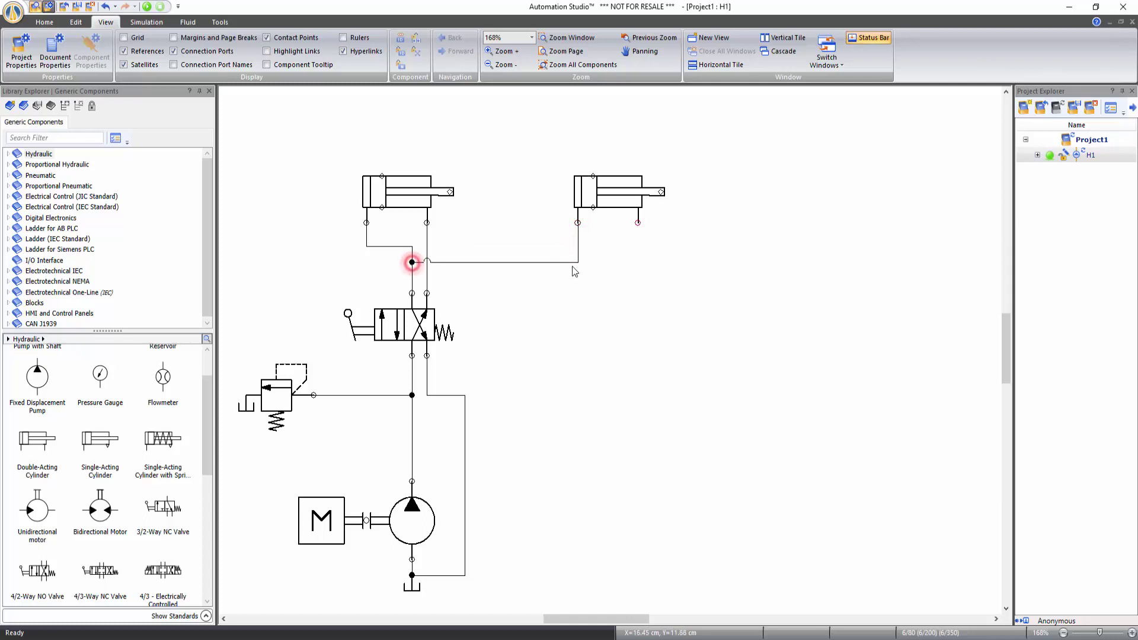
left_click_drag(638, 222, 427, 278)
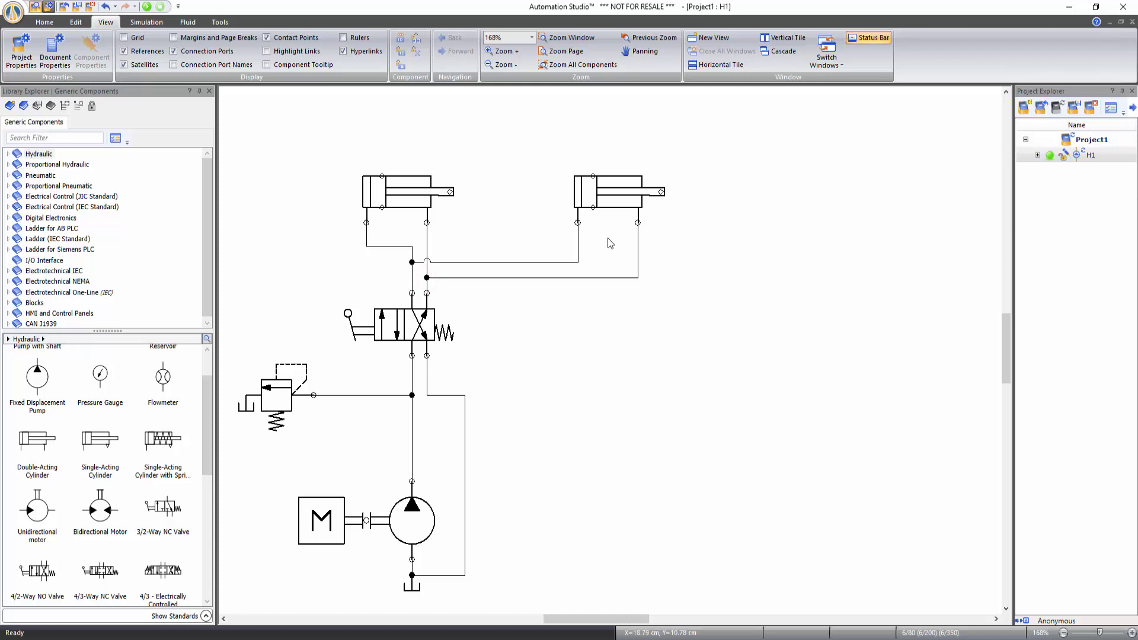
- In the right-hand cylinder's Data properties, set Inclination to 40 deg
right_click(609, 184)
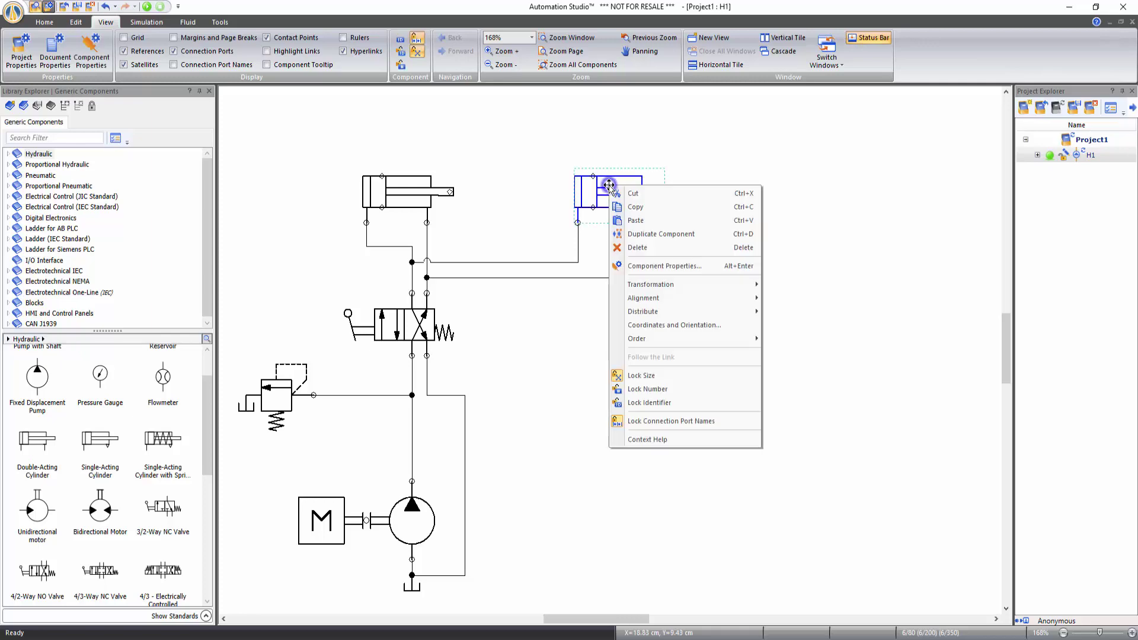
left_click(660, 265)
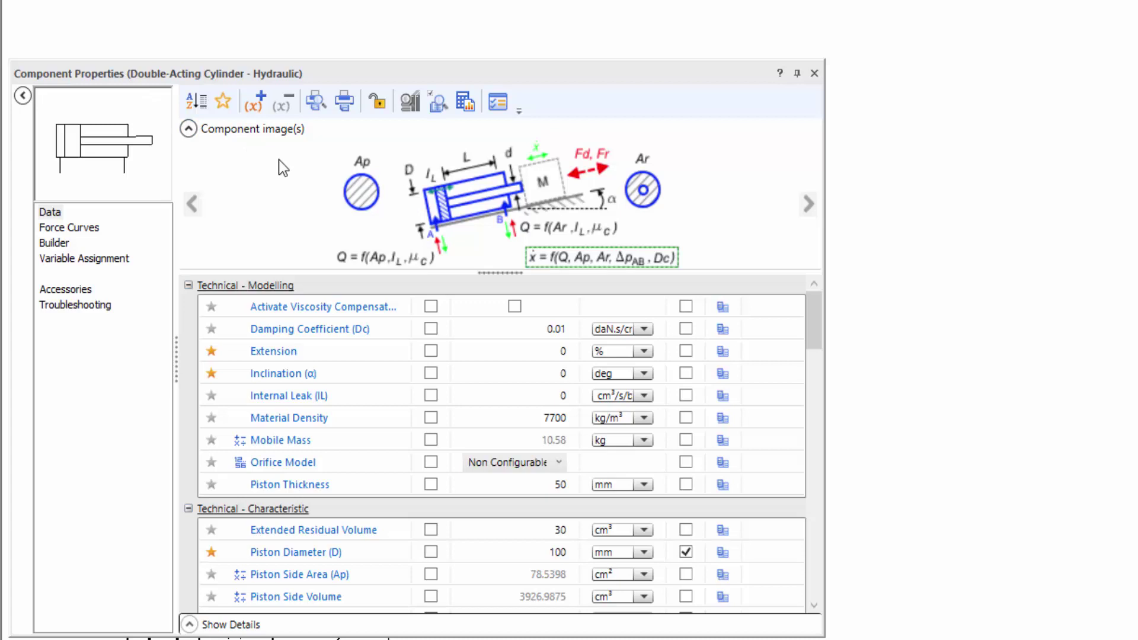
left_click(51, 213)
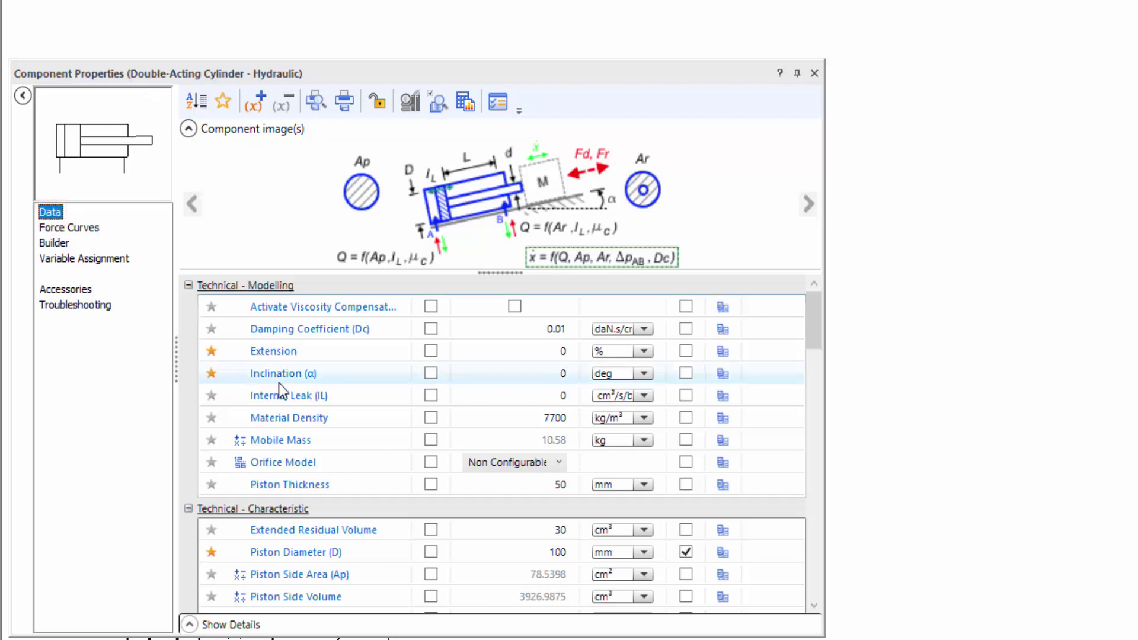
left_click(536, 376)
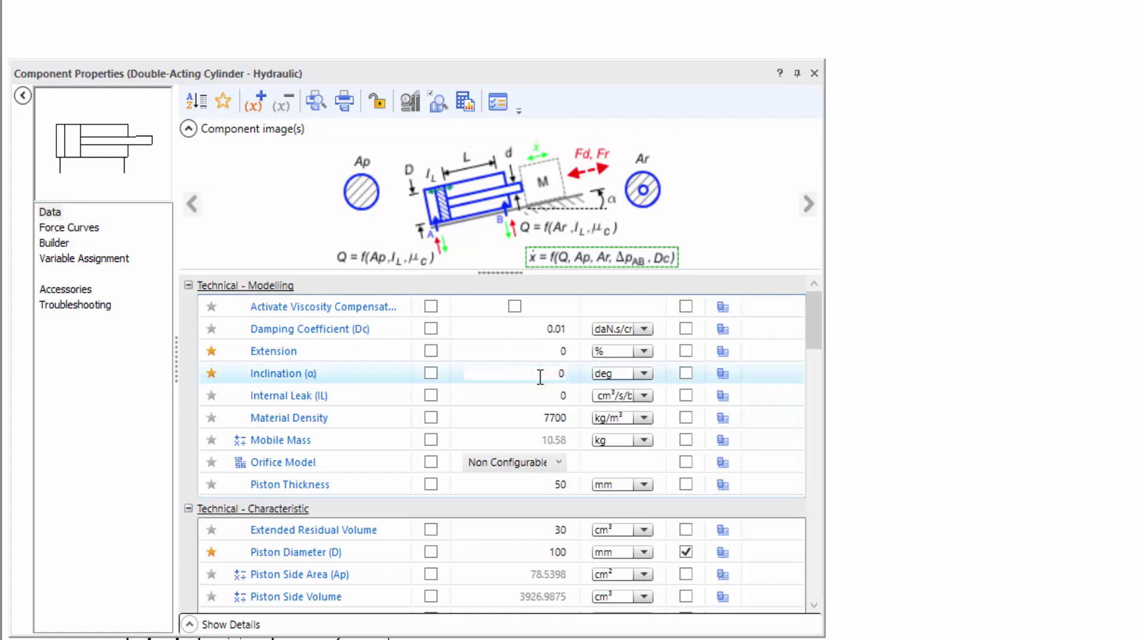
type("4")
left_click(531, 503)
- Set External Load to 1000 kg, display both values on the diagram, and close properties
scroll(535, 501, "down", 4)
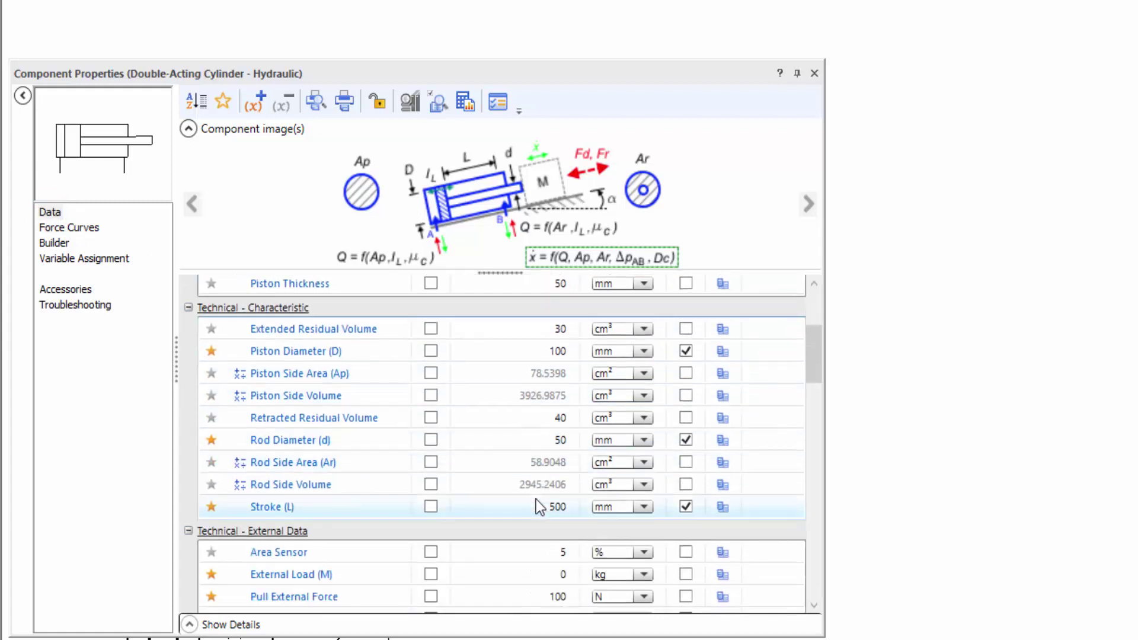
left_click(553, 542)
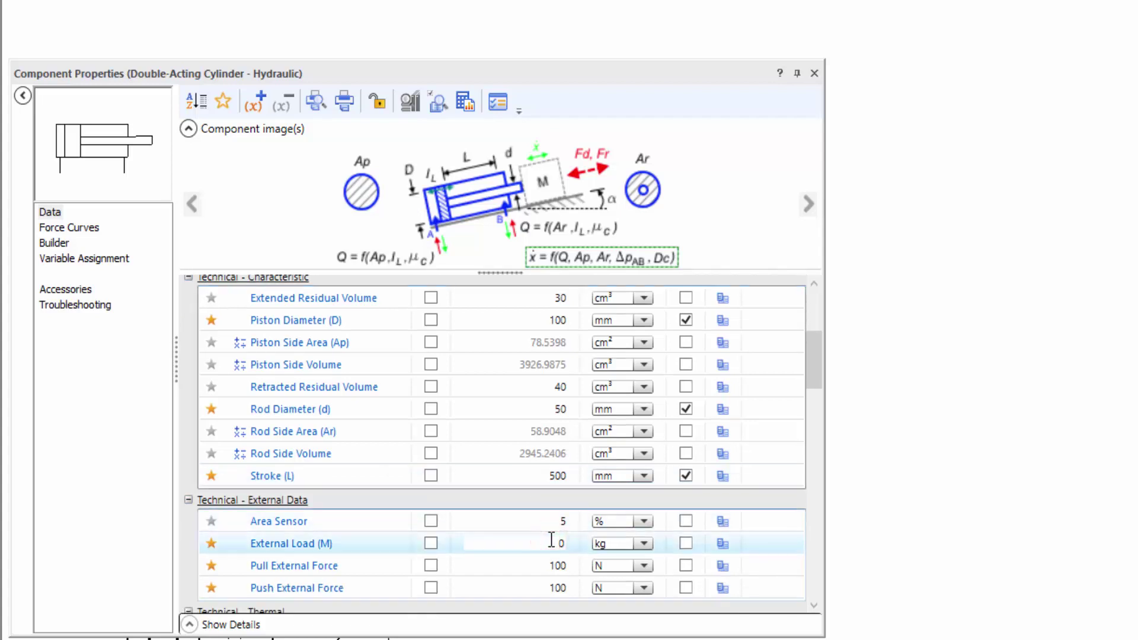
type("100")
left_click(431, 544)
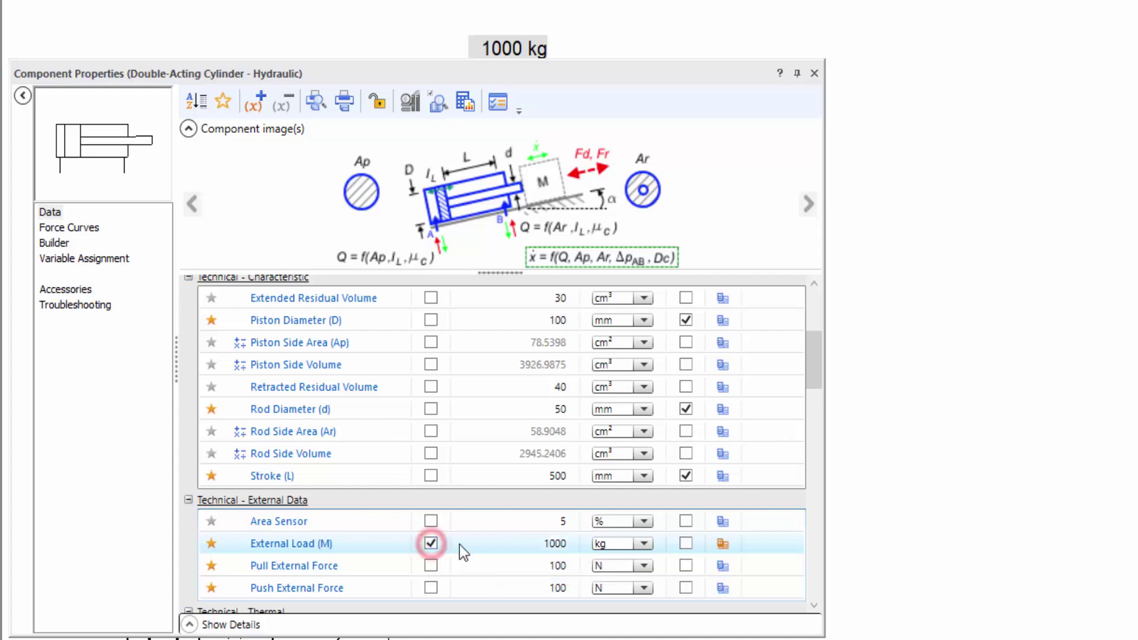
scroll(467, 539, "up", 3)
scroll(467, 546, "up", 1)
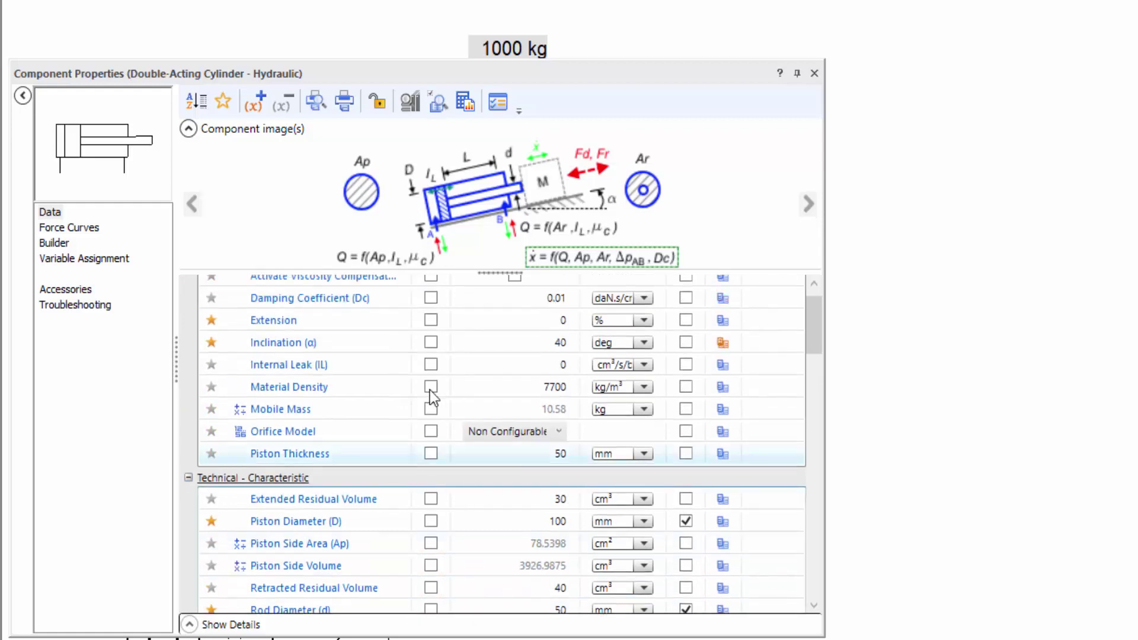
left_click(430, 343)
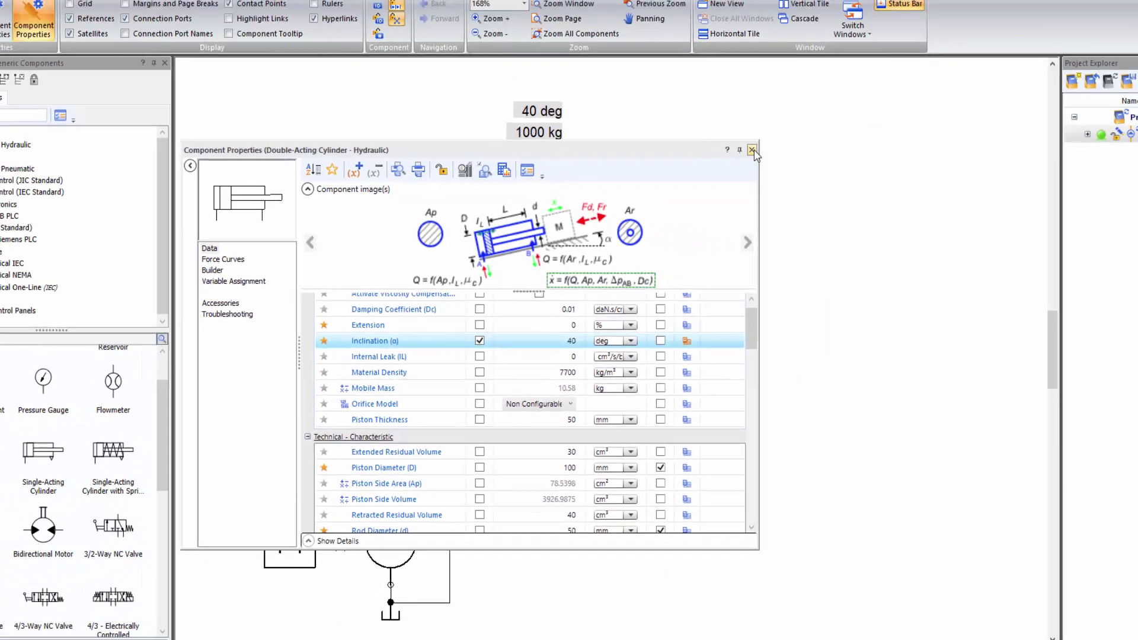
left_click(813, 73)
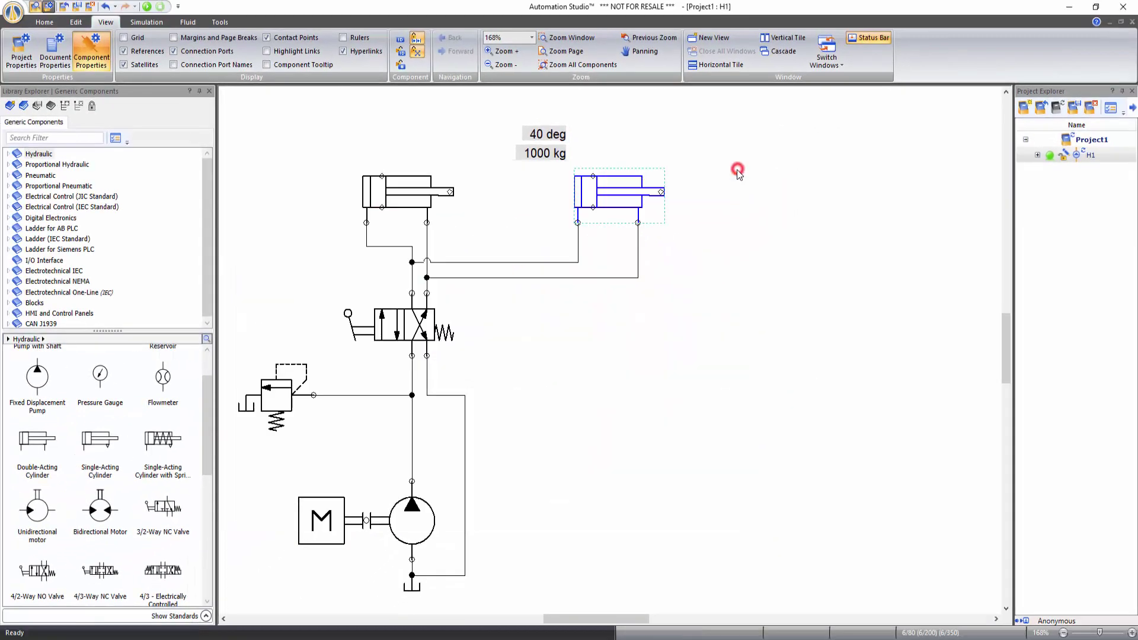
left_click(687, 248)
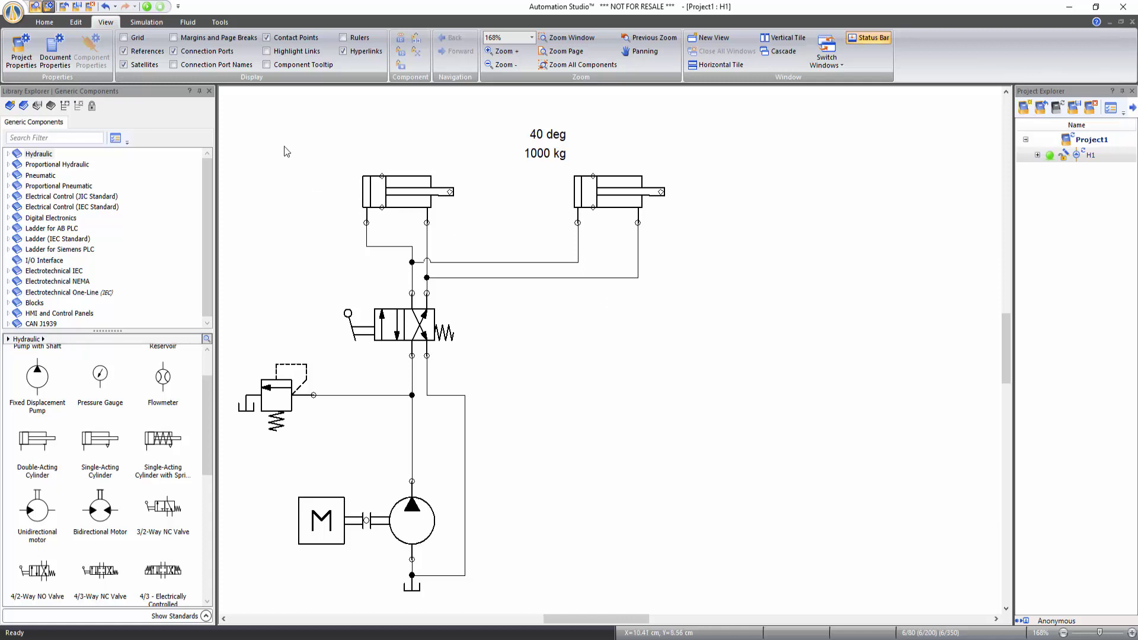
- Select the right-hand cylinder and review its Transformation rotate and flip options without applying any
left_click(76, 24)
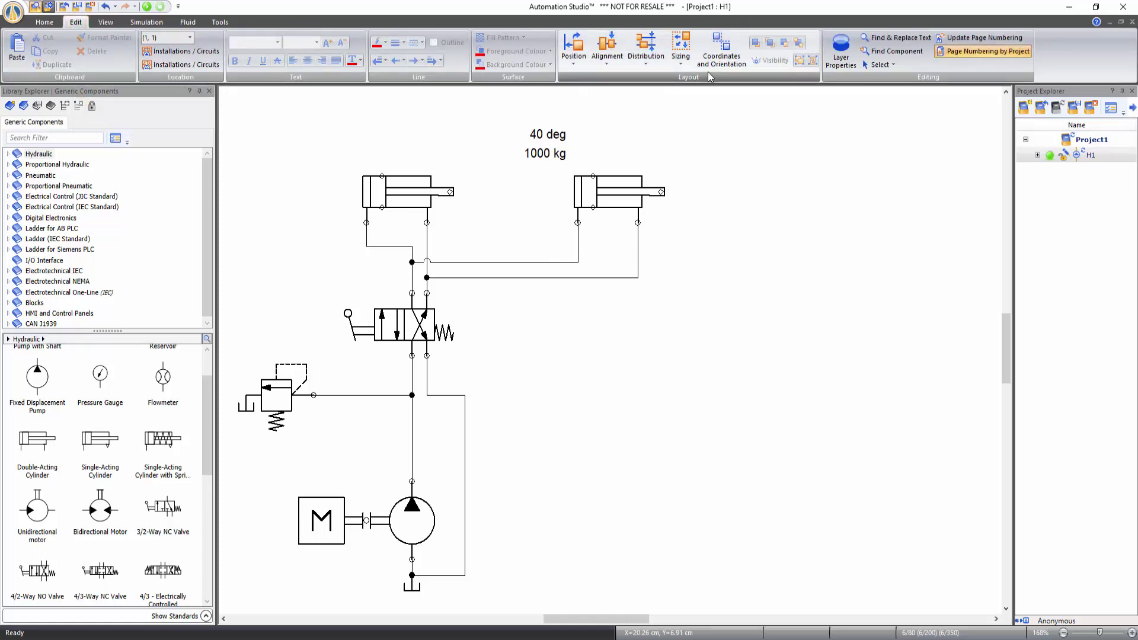
left_click(605, 181)
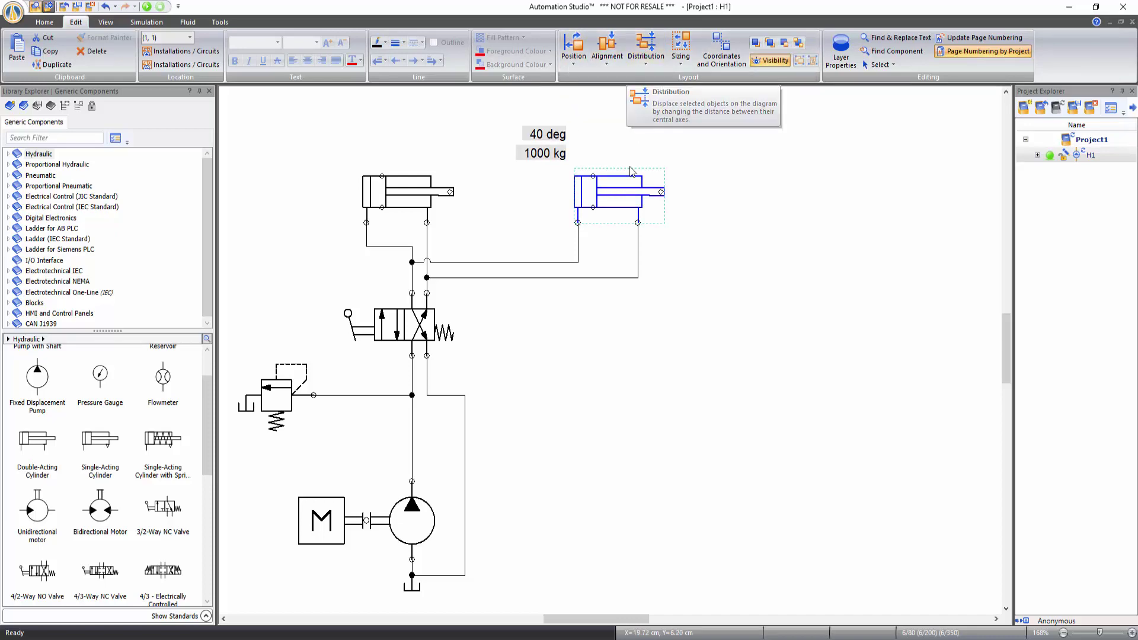
right_click(615, 208)
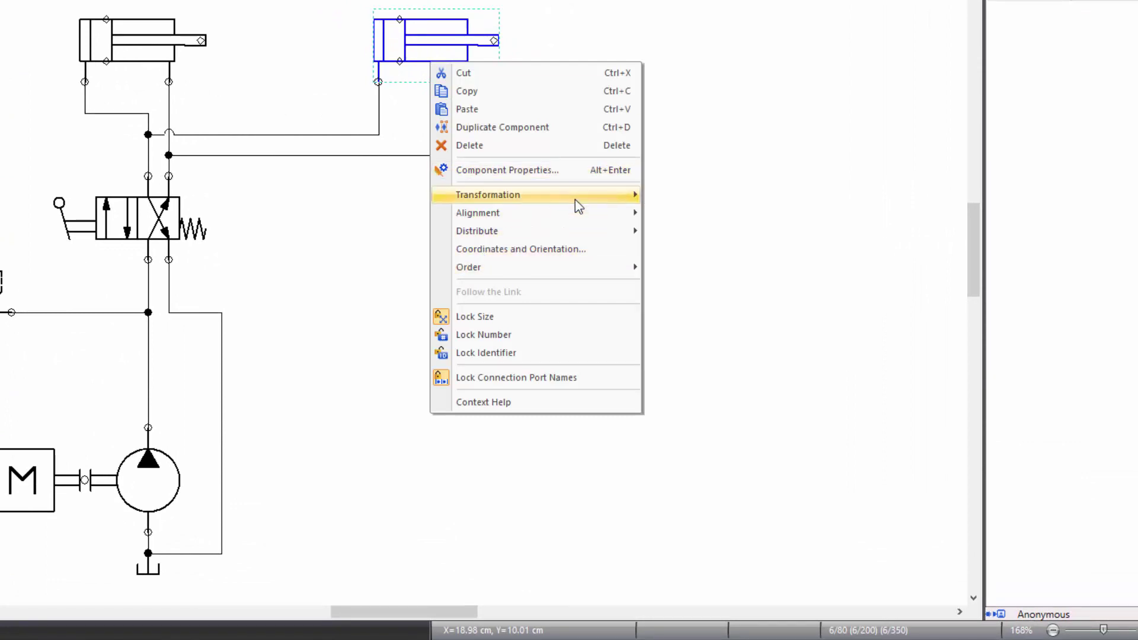
mouse_move(597, 200)
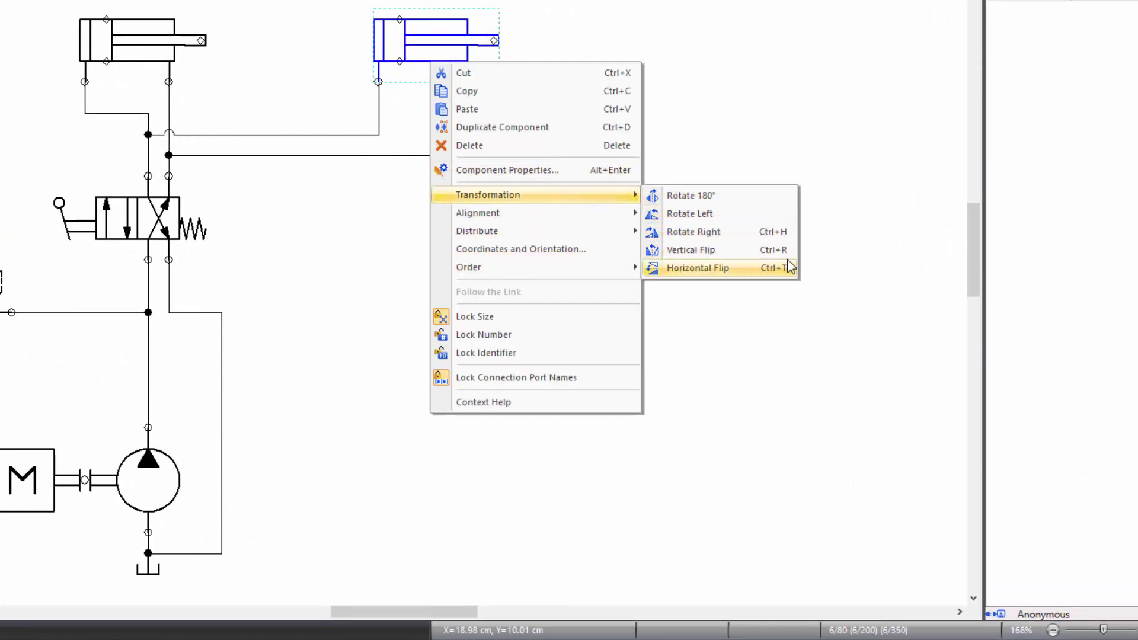
left_click(772, 306)
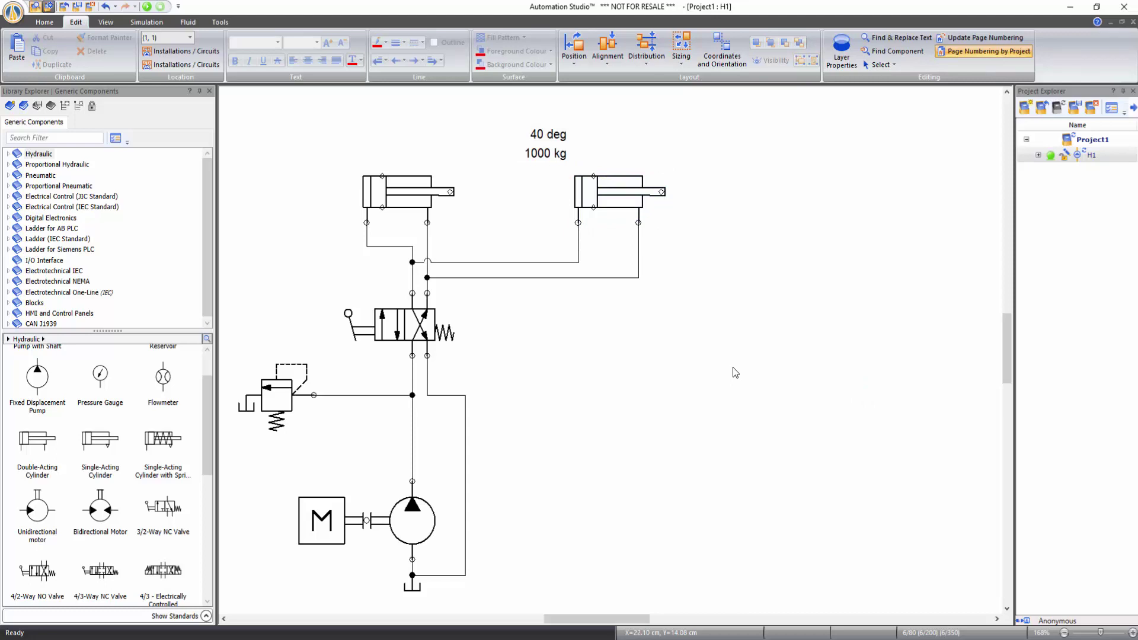
- Tilt the right-hand cylinder upward with Position > Rotation to match its 40 deg label
left_click(603, 196)
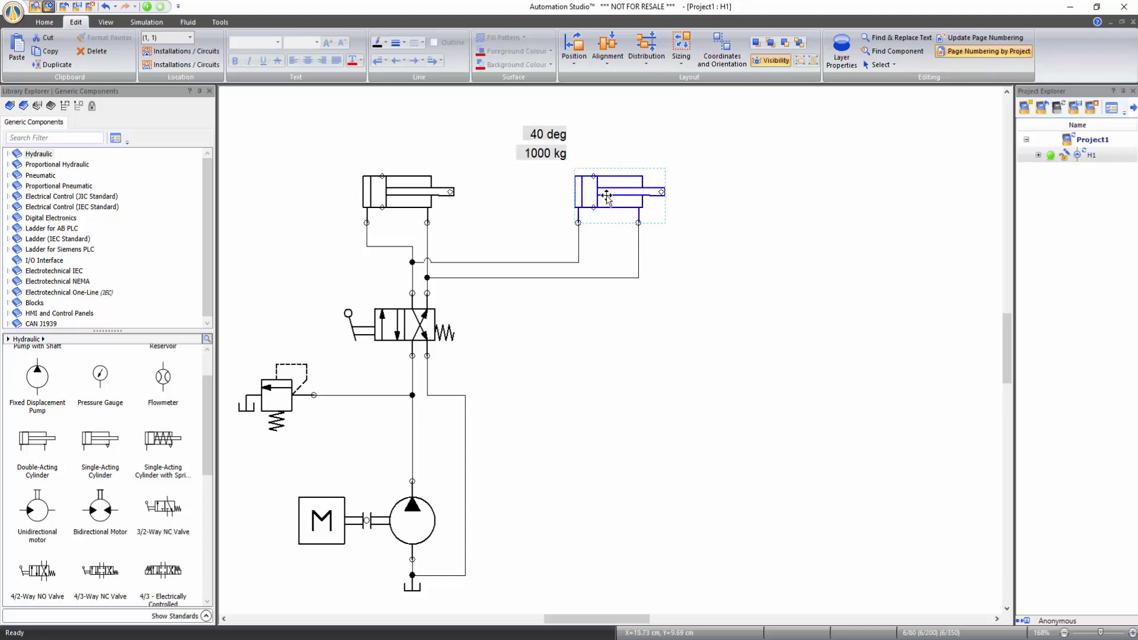
left_click(574, 62)
left_click(594, 149)
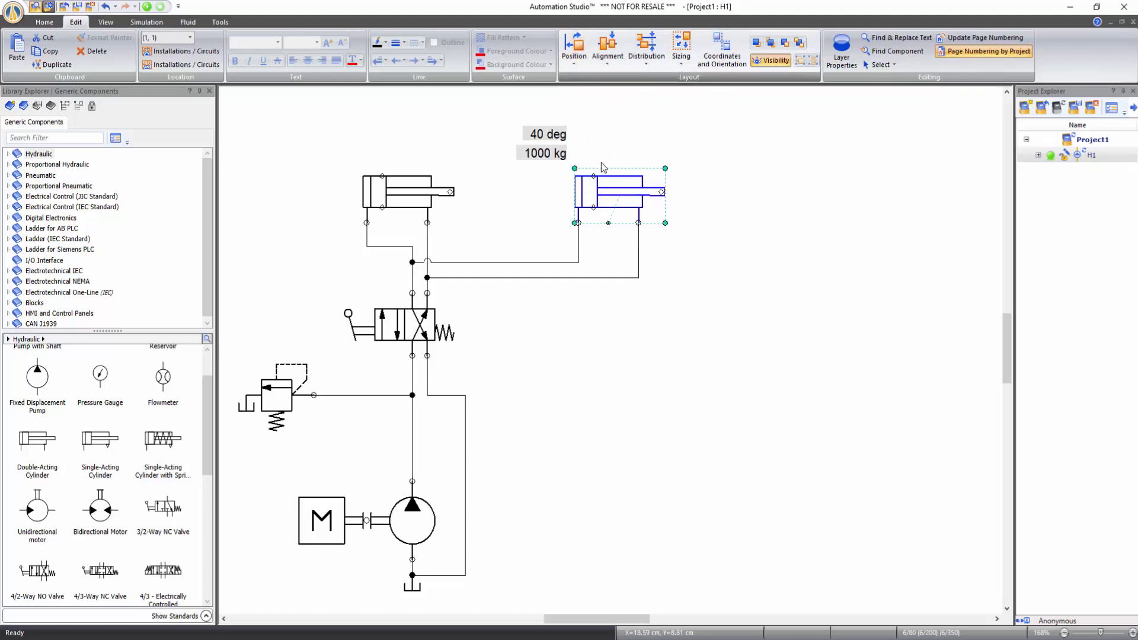
left_click(665, 168)
left_click_drag(665, 168, 660, 140)
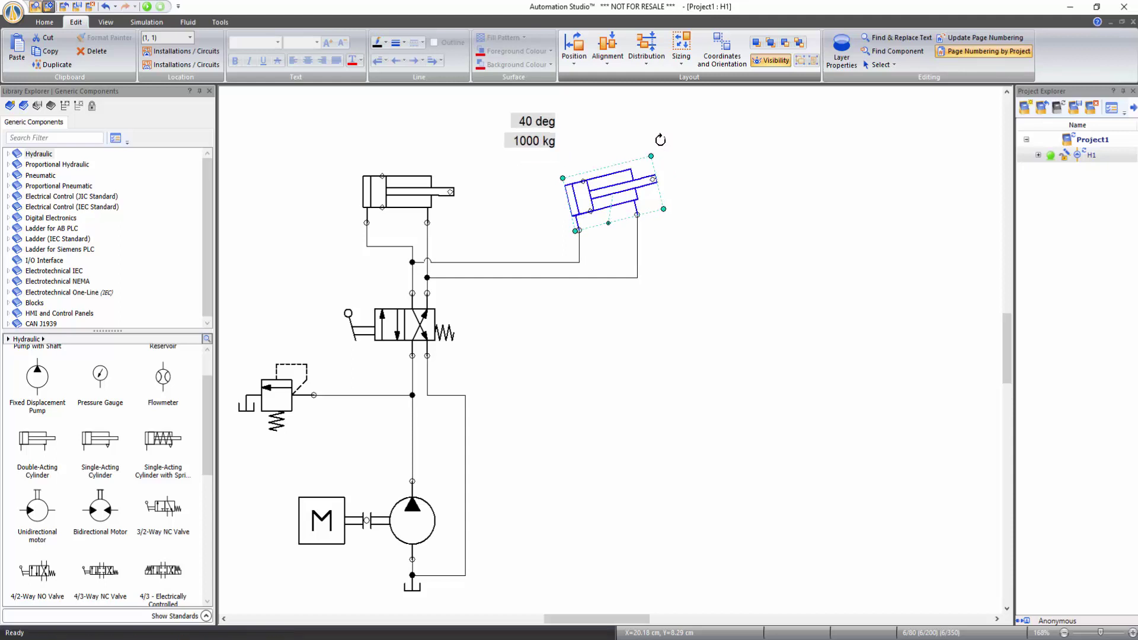
left_click(711, 284)
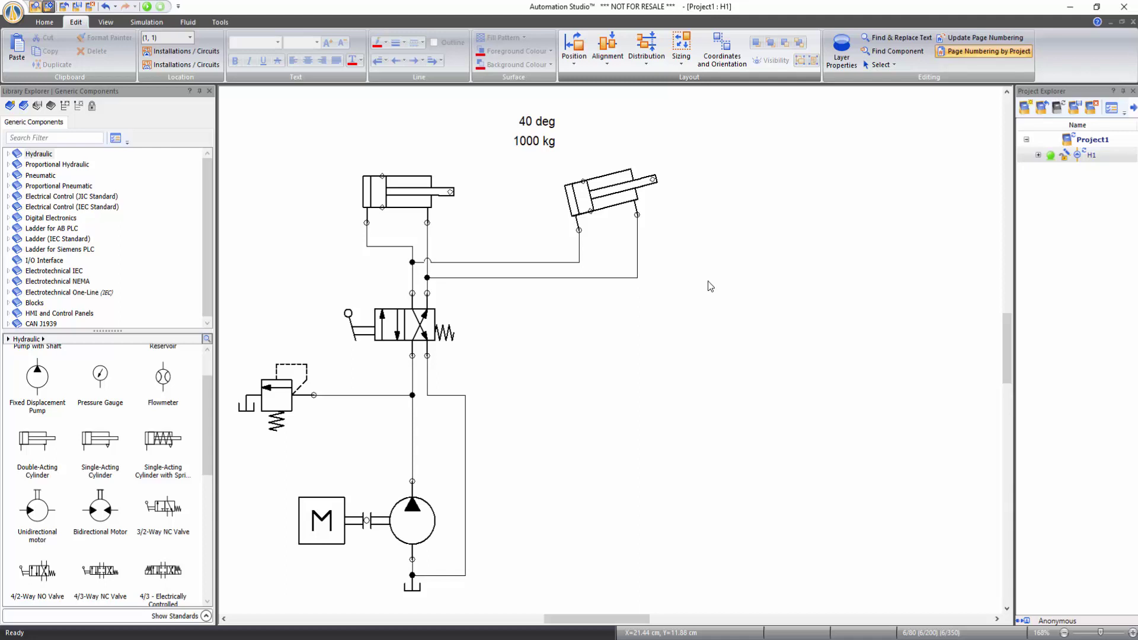
left_click(602, 187)
right_click(602, 187)
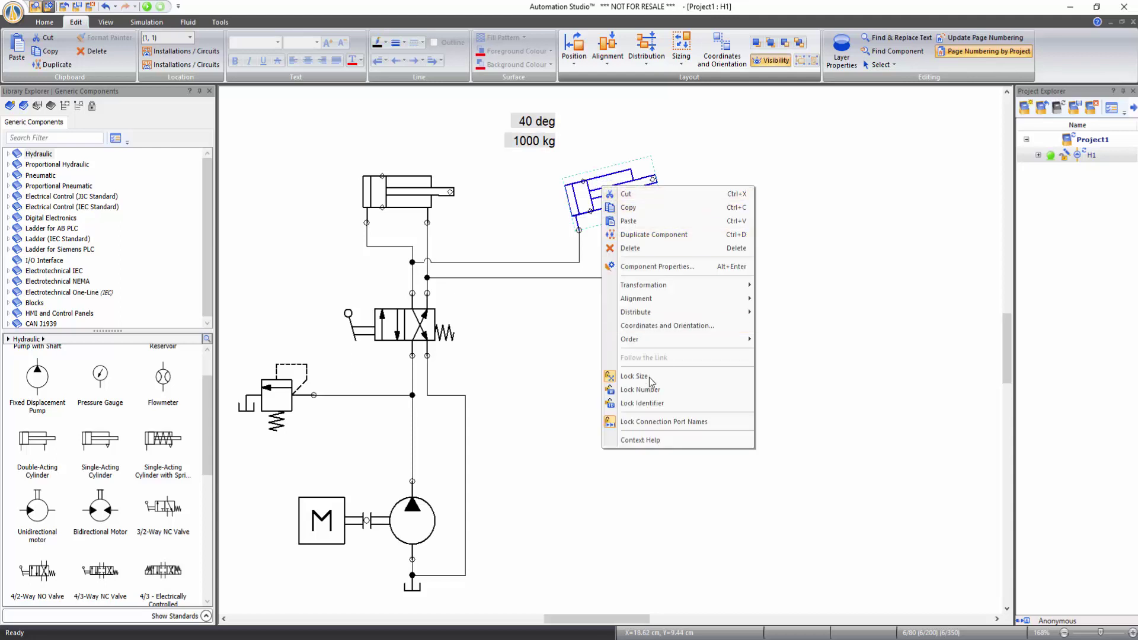
left_click(652, 442)
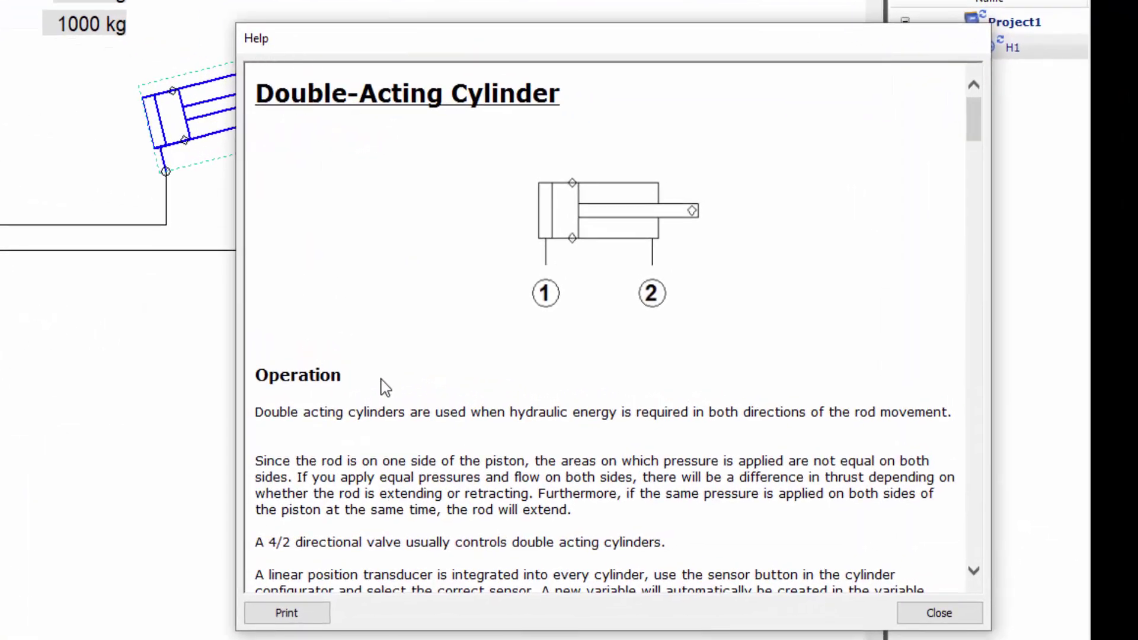
scroll(385, 382, "down", 10)
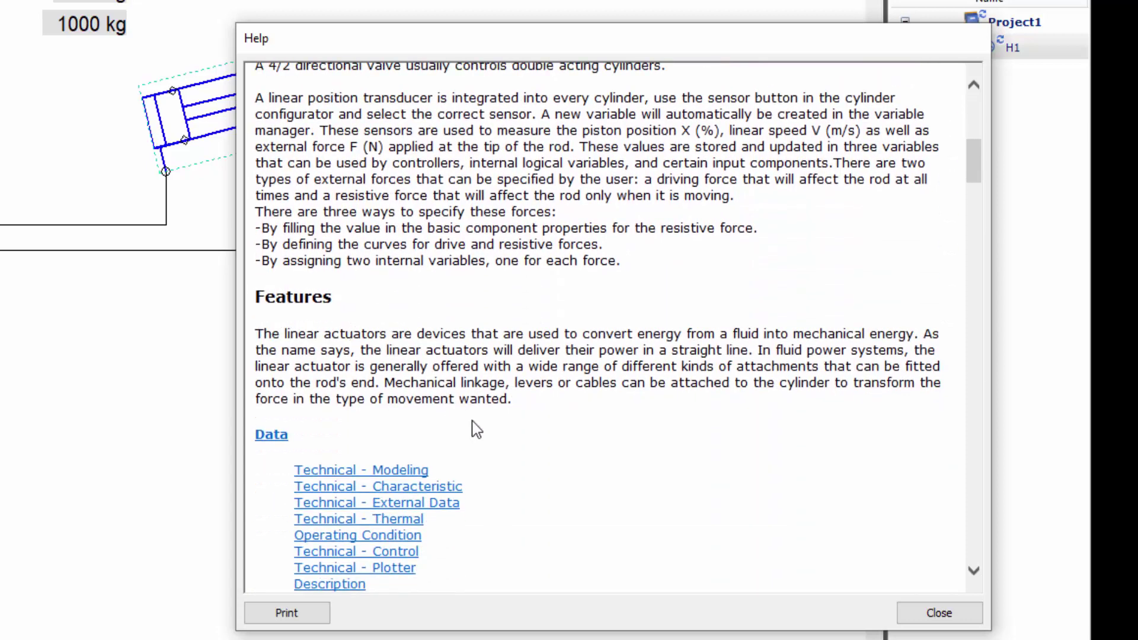
scroll(492, 438, "down", 10)
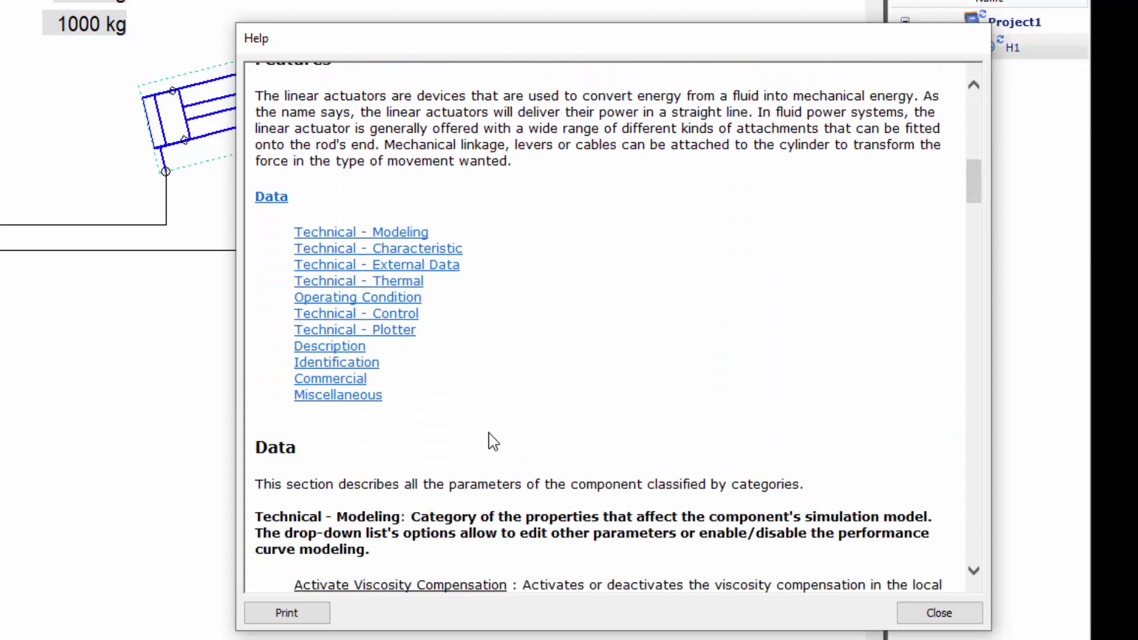
scroll(492, 440, "down", 3)
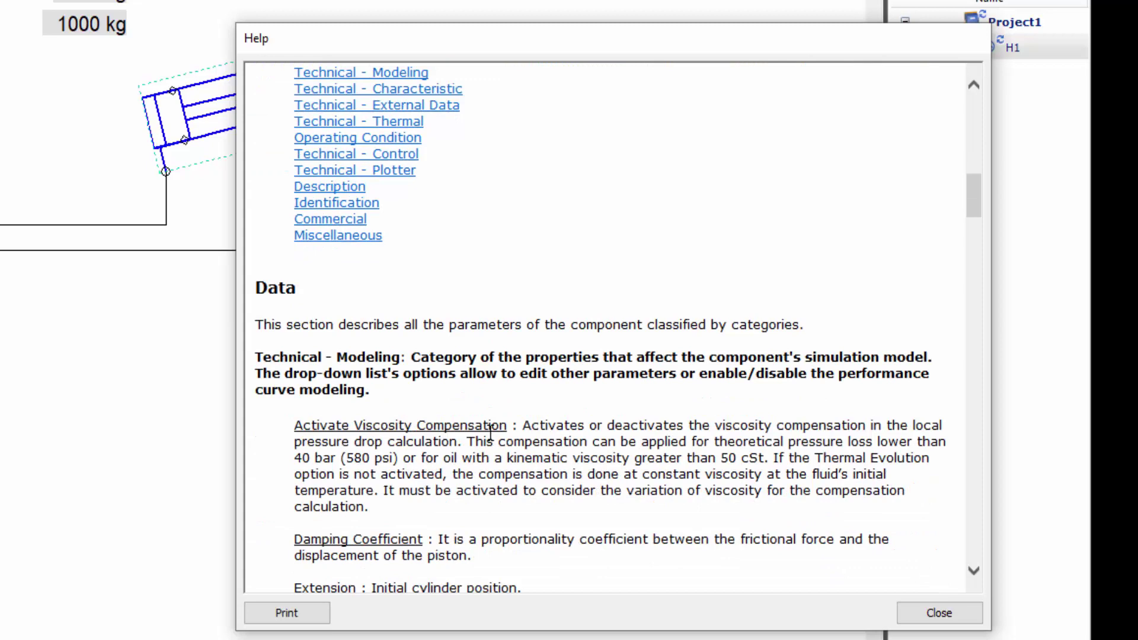
scroll(491, 436, "down", 3)
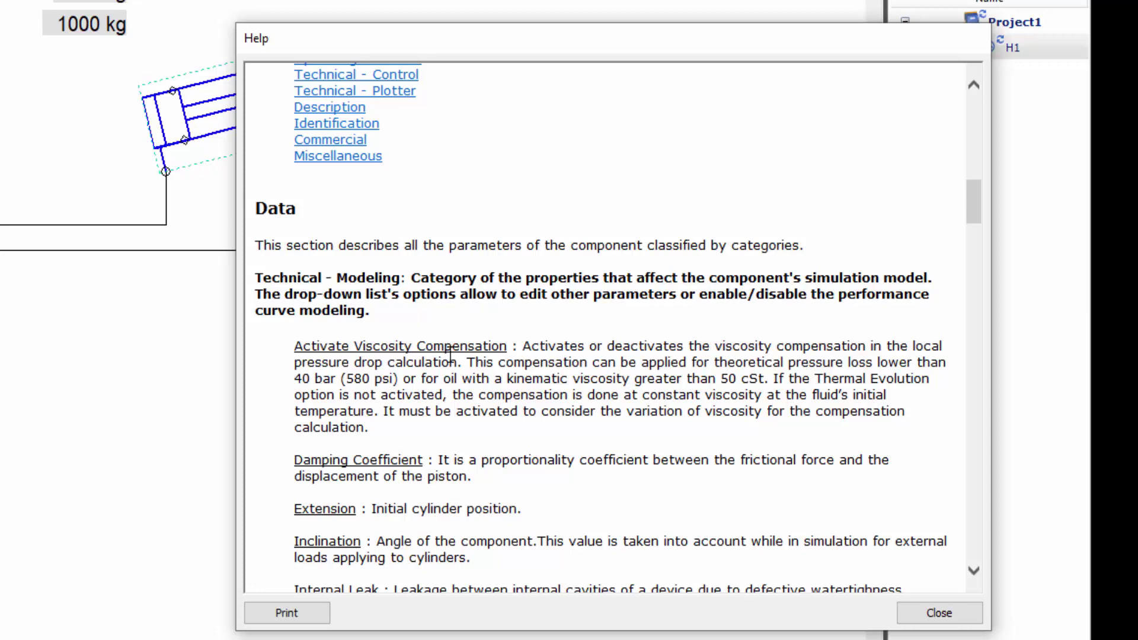
scroll(417, 438, "down", 20)
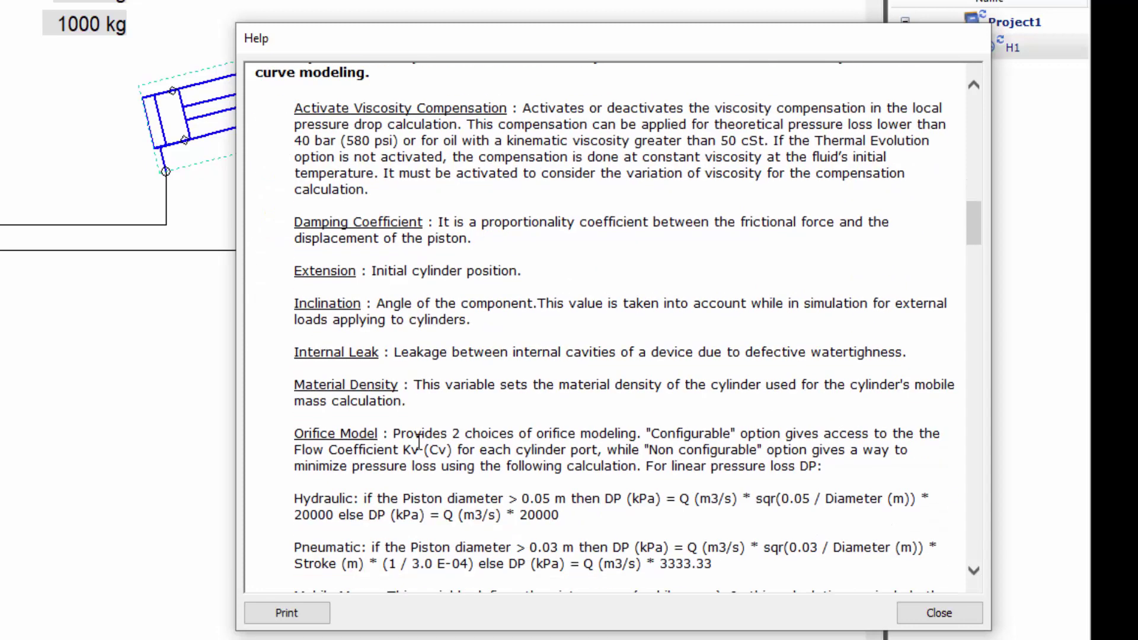
scroll(428, 481, "down", 20)
scroll(430, 483, "down", 3)
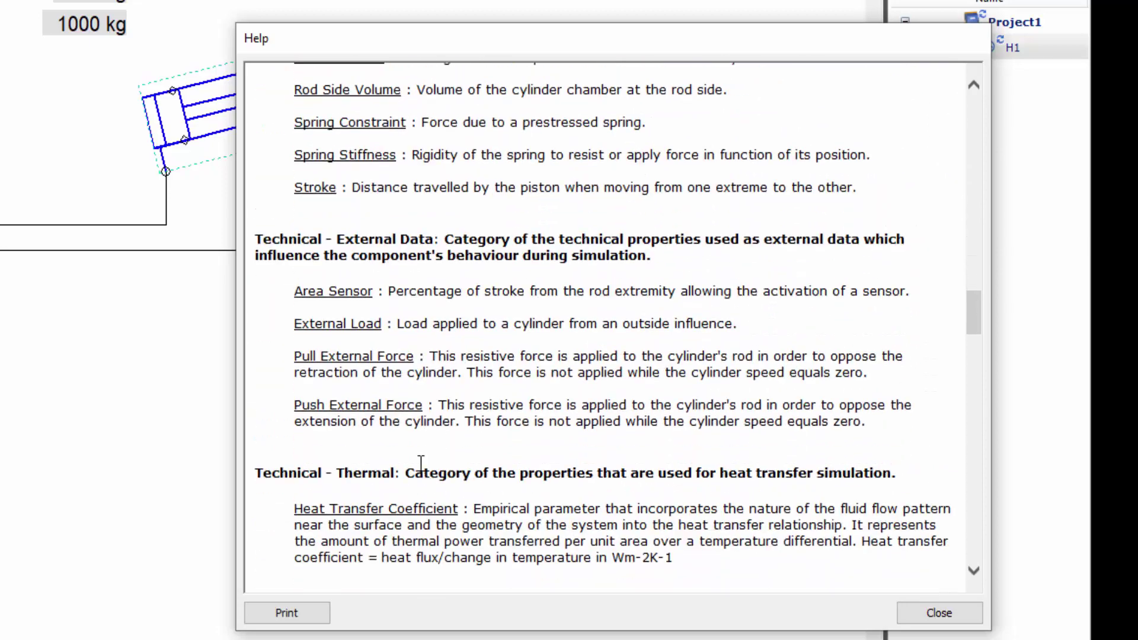
scroll(427, 363, "down", 12)
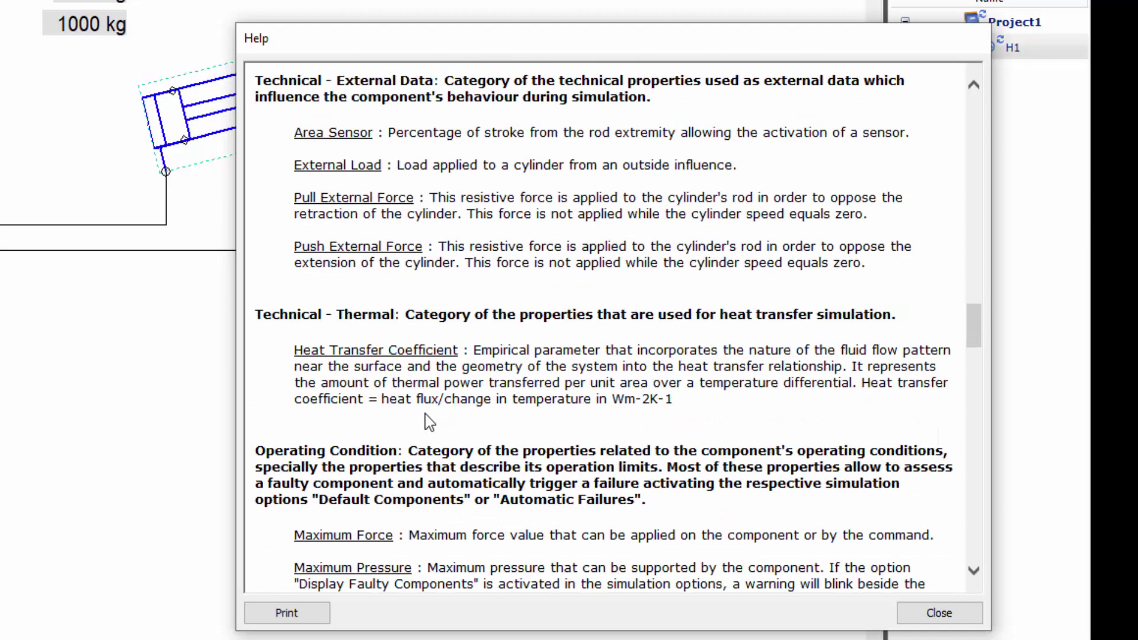
scroll(458, 459, "down", 6)
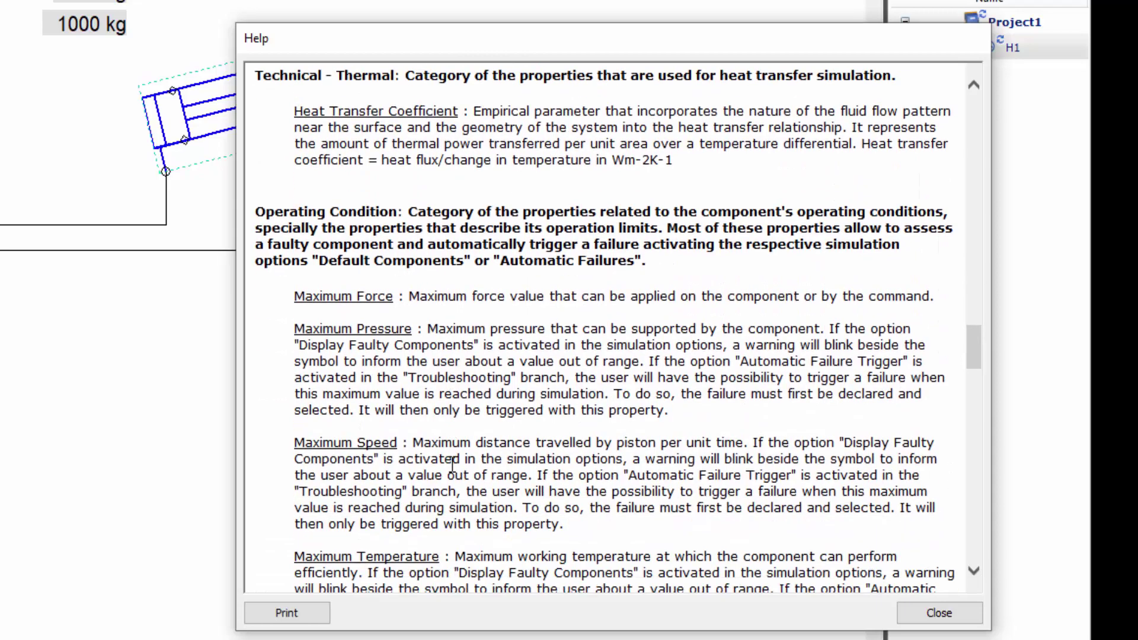
scroll(448, 477, "down", 2)
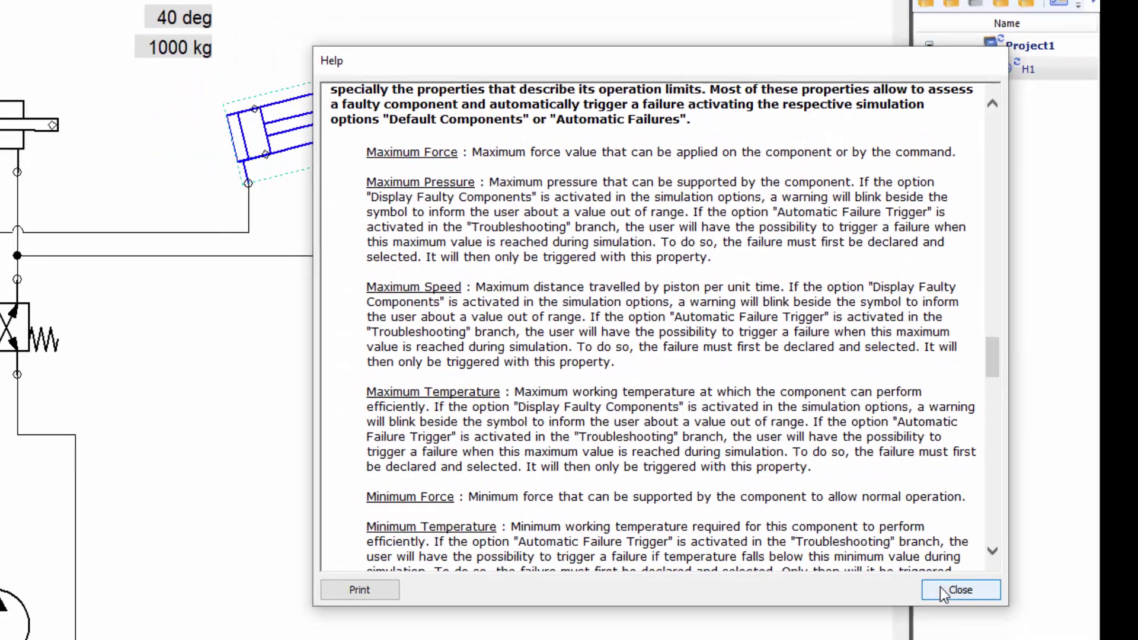
left_click(923, 615)
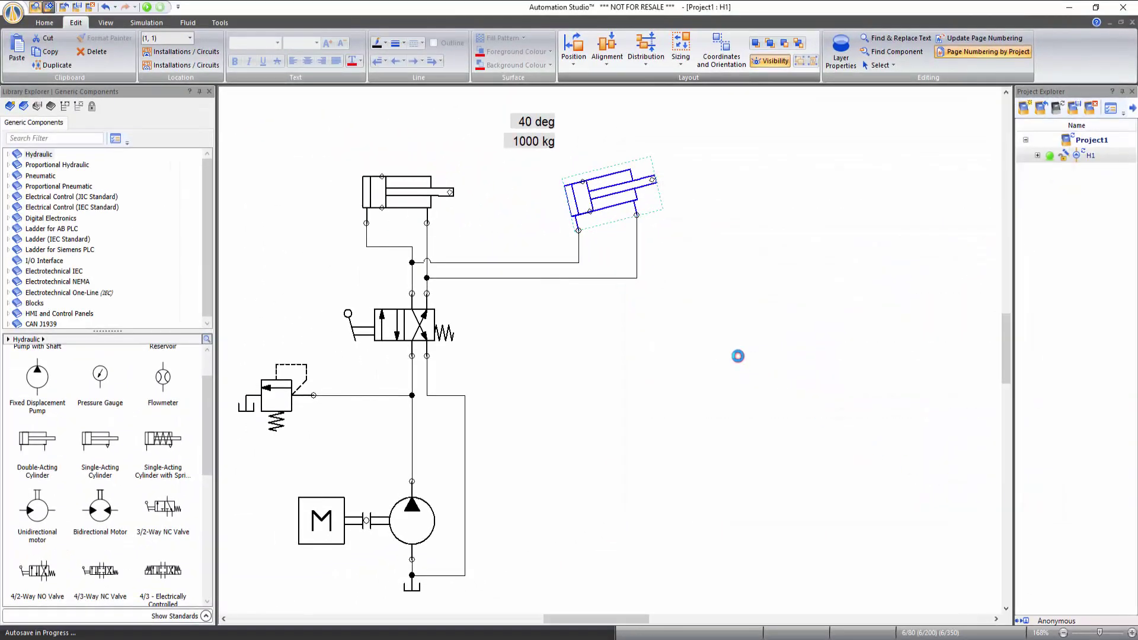
left_click(738, 356)
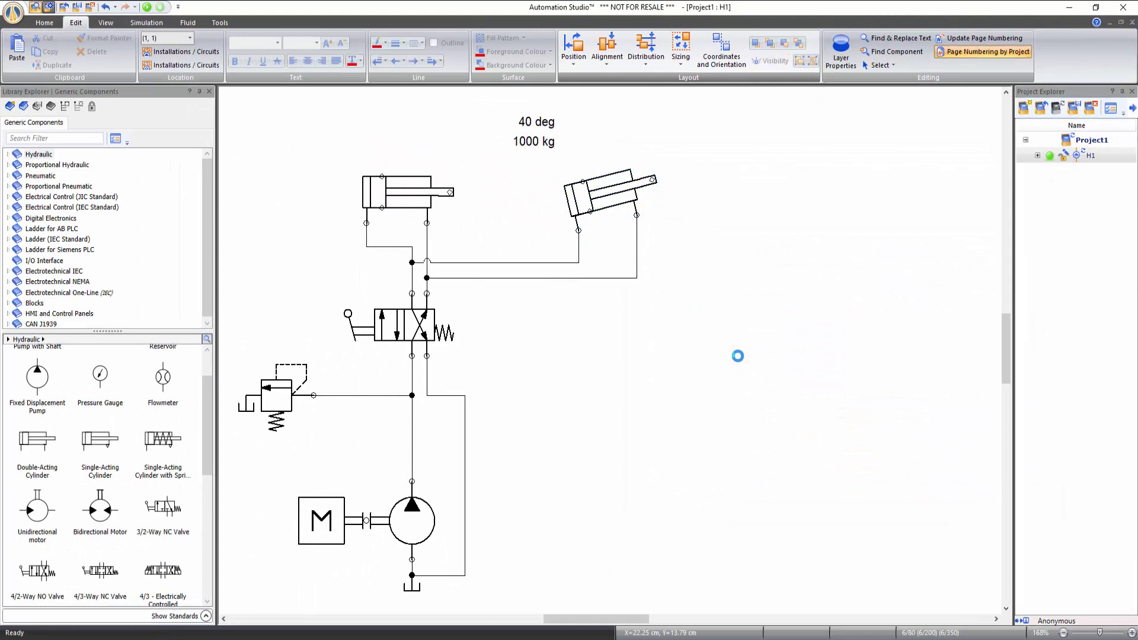
left_click(603, 202)
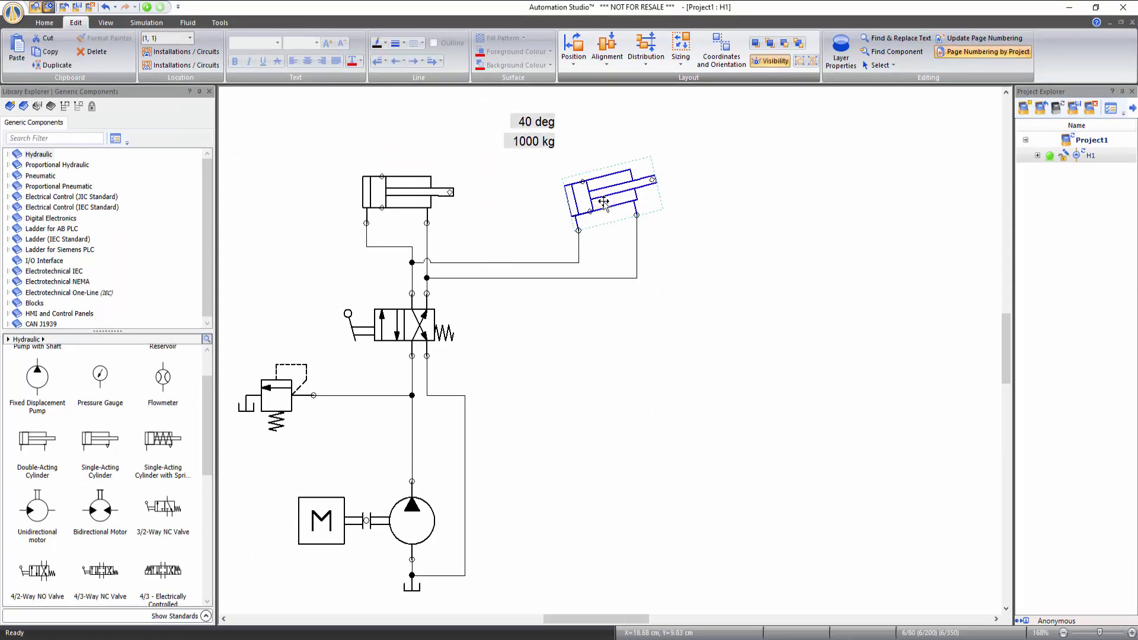
key("F1")
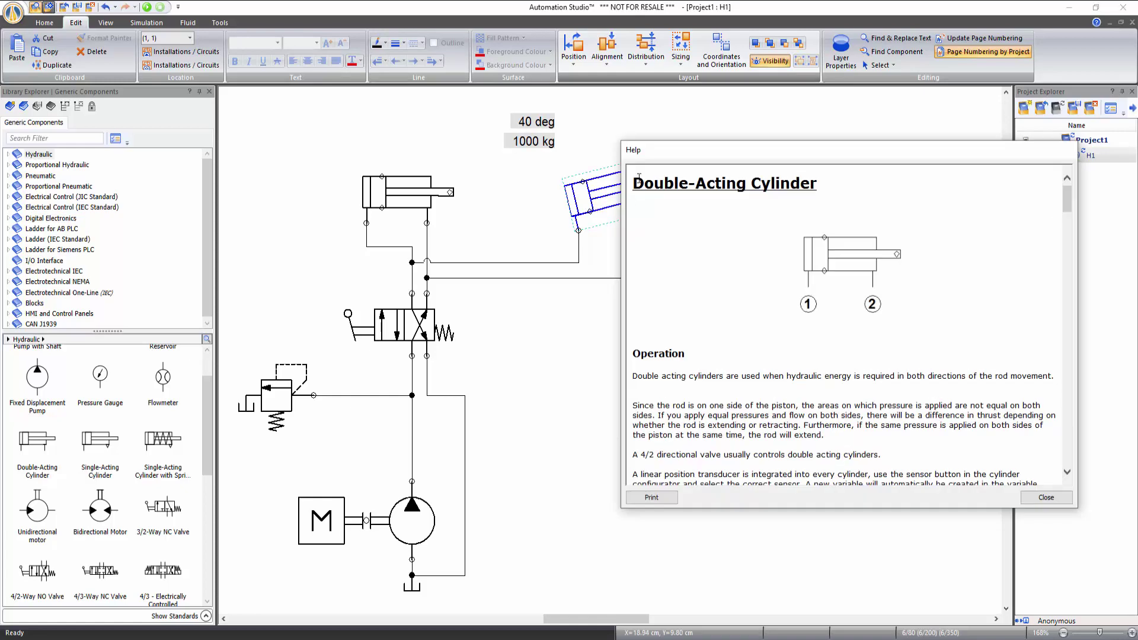
left_click(1053, 500)
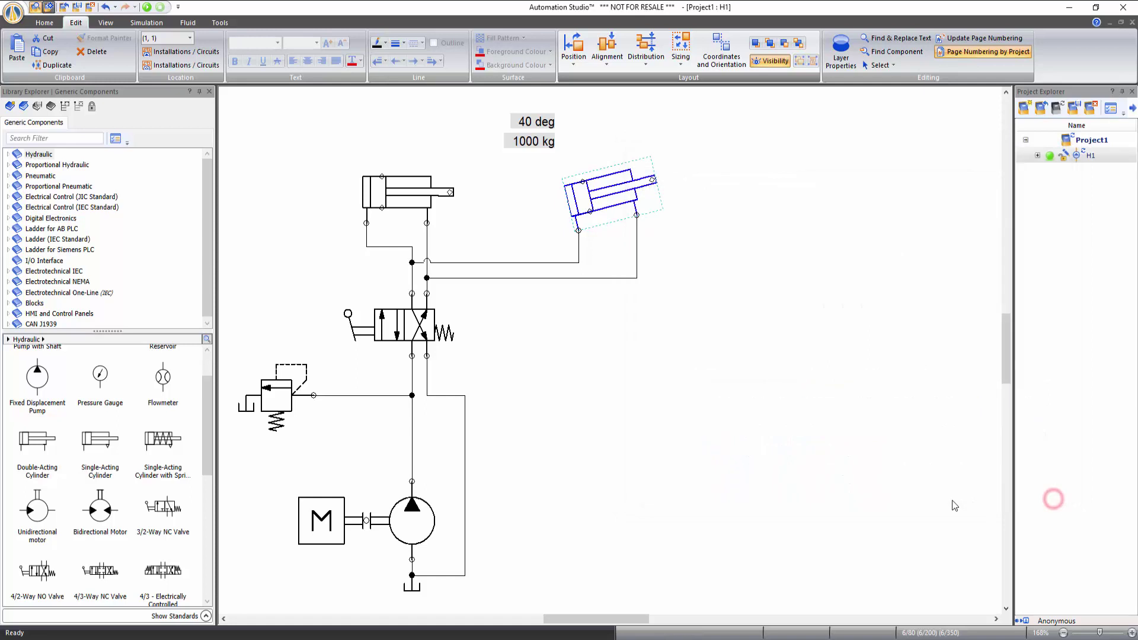
left_click(722, 419)
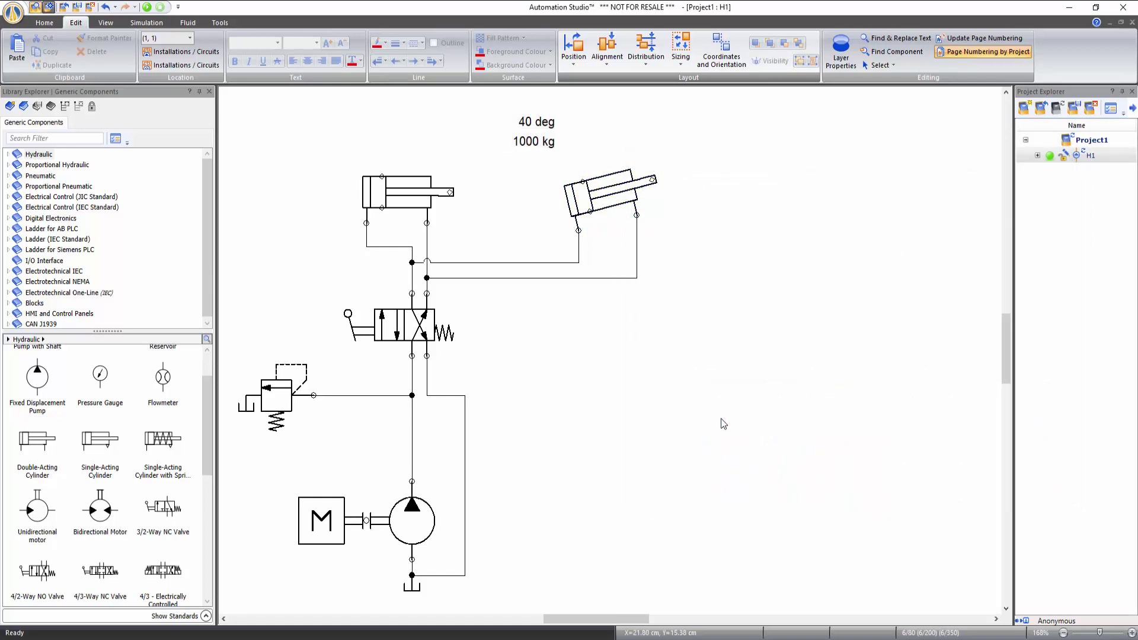
- Place a pressure gauge on the relief-valve line and a pump-to-valve flowmeter, then start Normal Simulation
left_click(109, 376)
left_click_drag(110, 375, 314, 394)
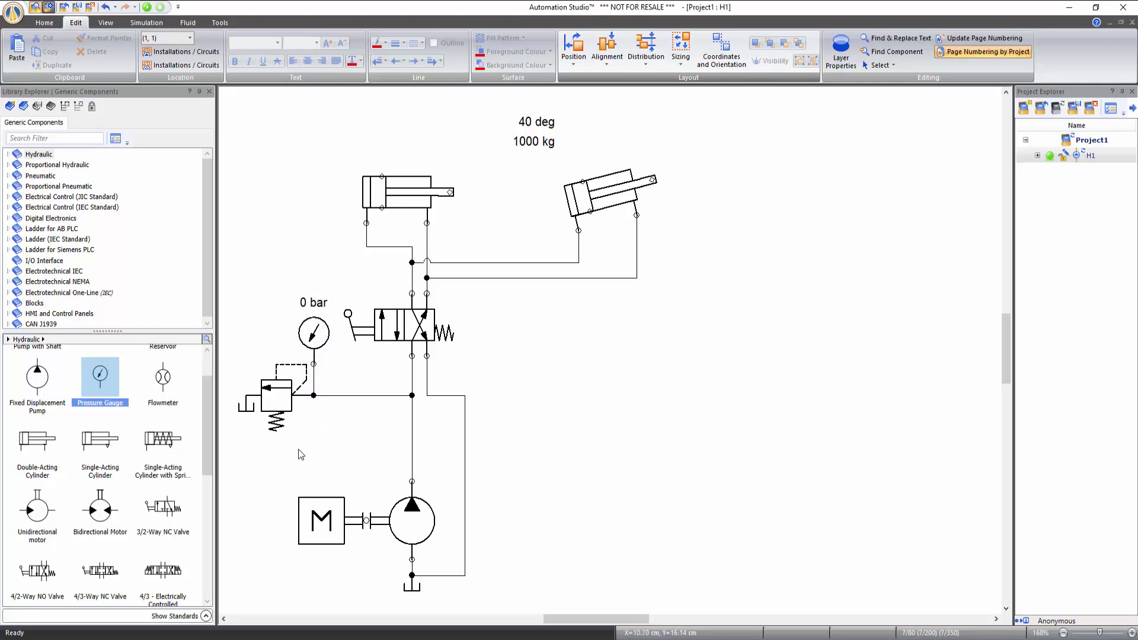
left_click_drag(164, 395, 418, 410)
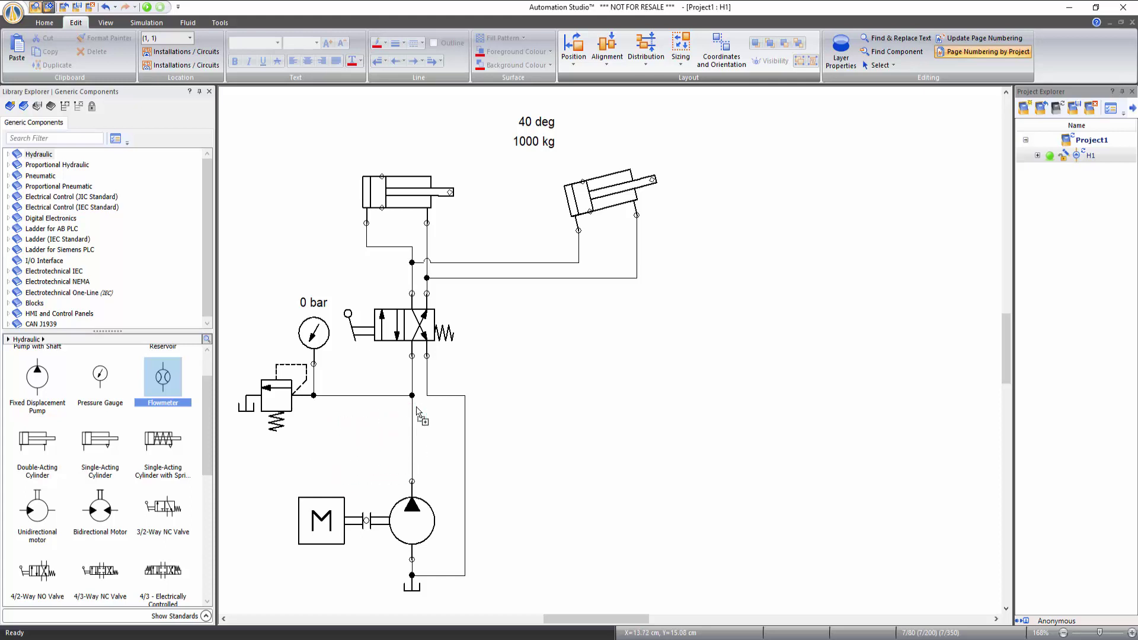
left_click(534, 461)
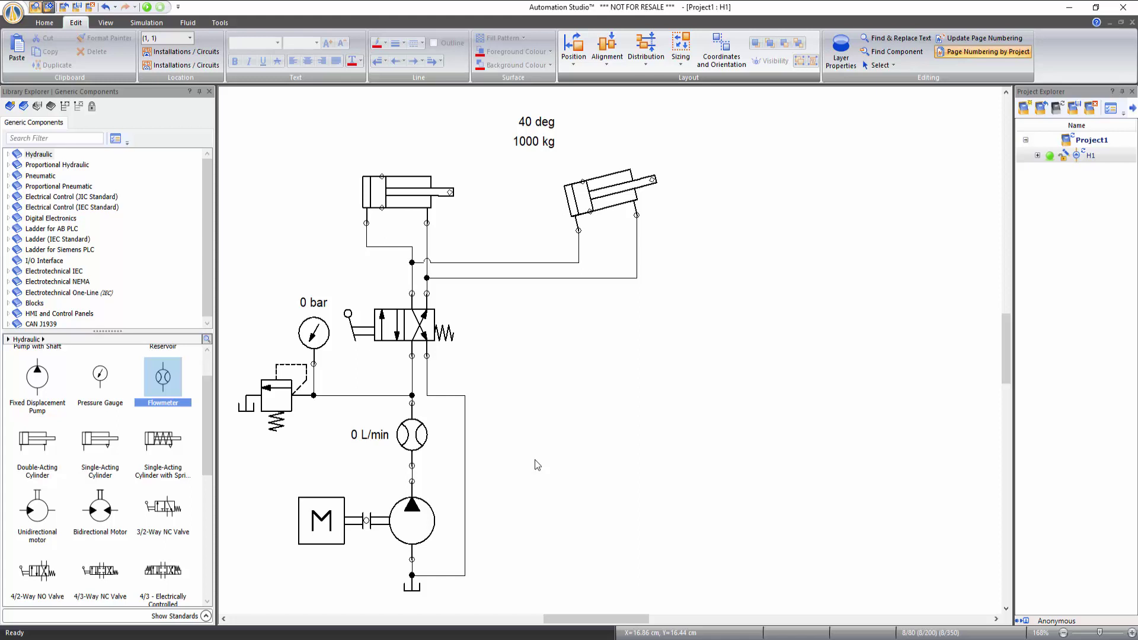
left_click(145, 23)
left_click(23, 52)
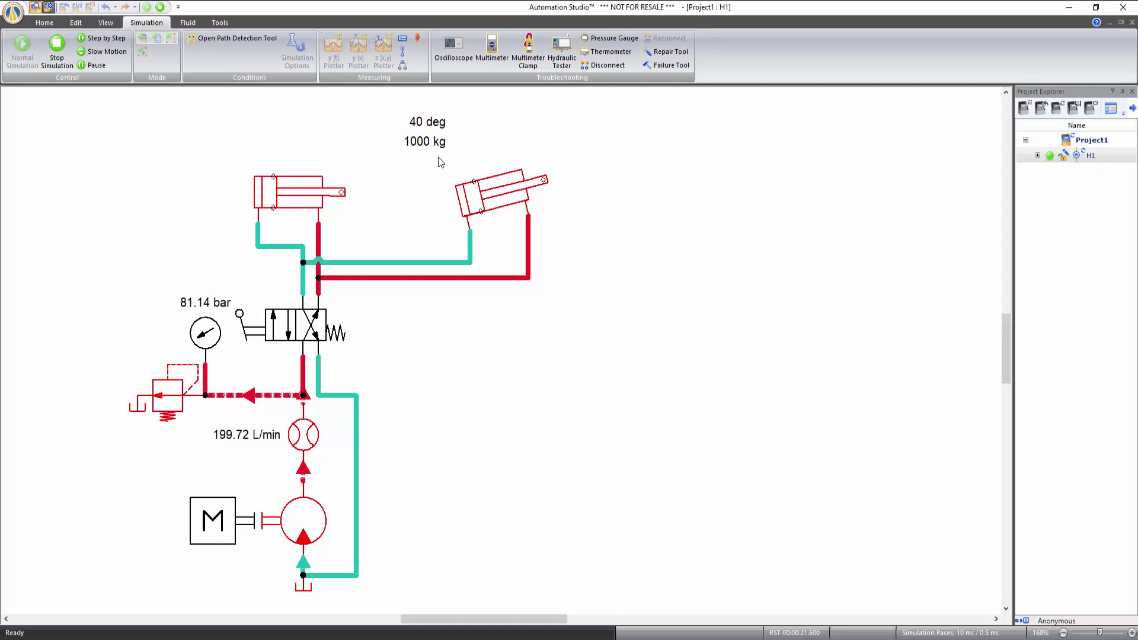
- Shift the directional valve to its other position and back, cycling both cylinders
left_click(257, 330)
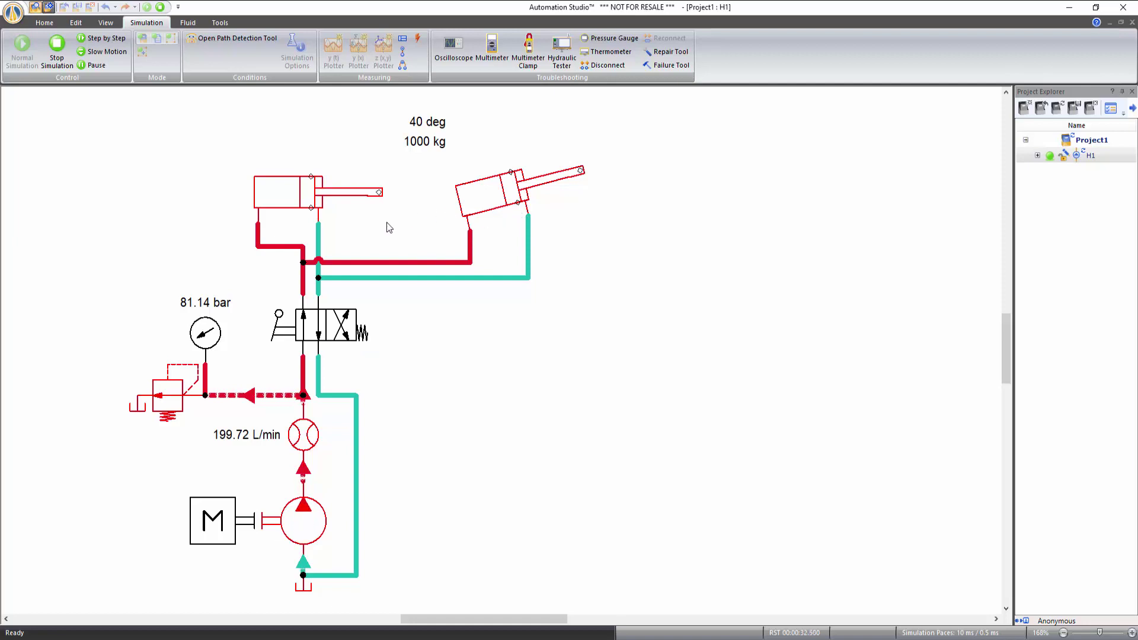
left_click(282, 332)
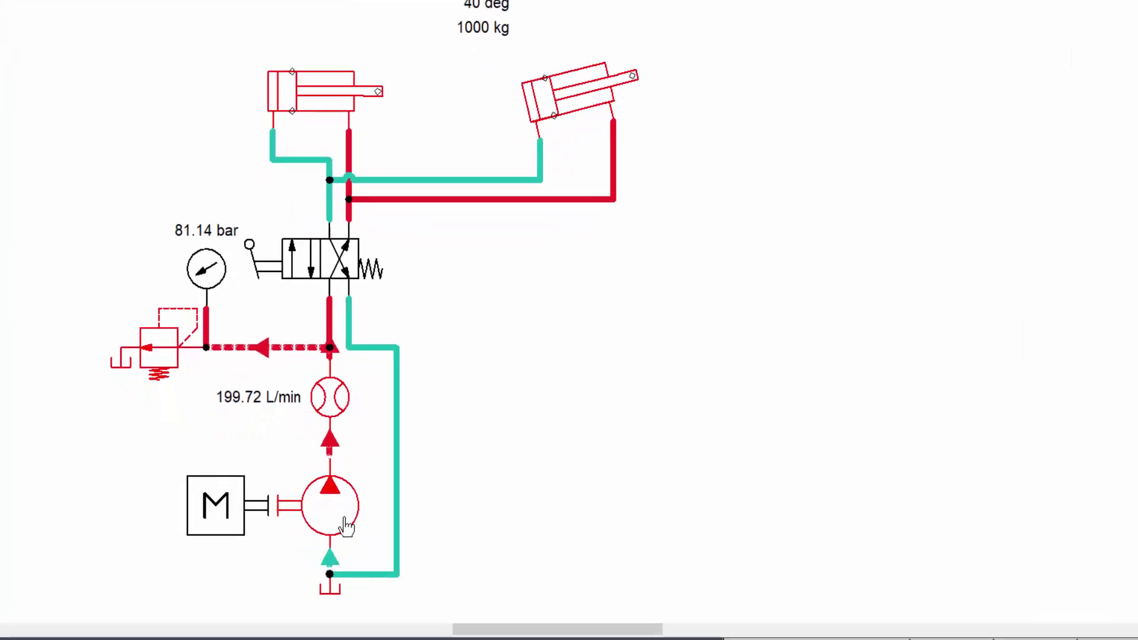
- Set the pump displacement to 50 cm³/rev
left_click(345, 517)
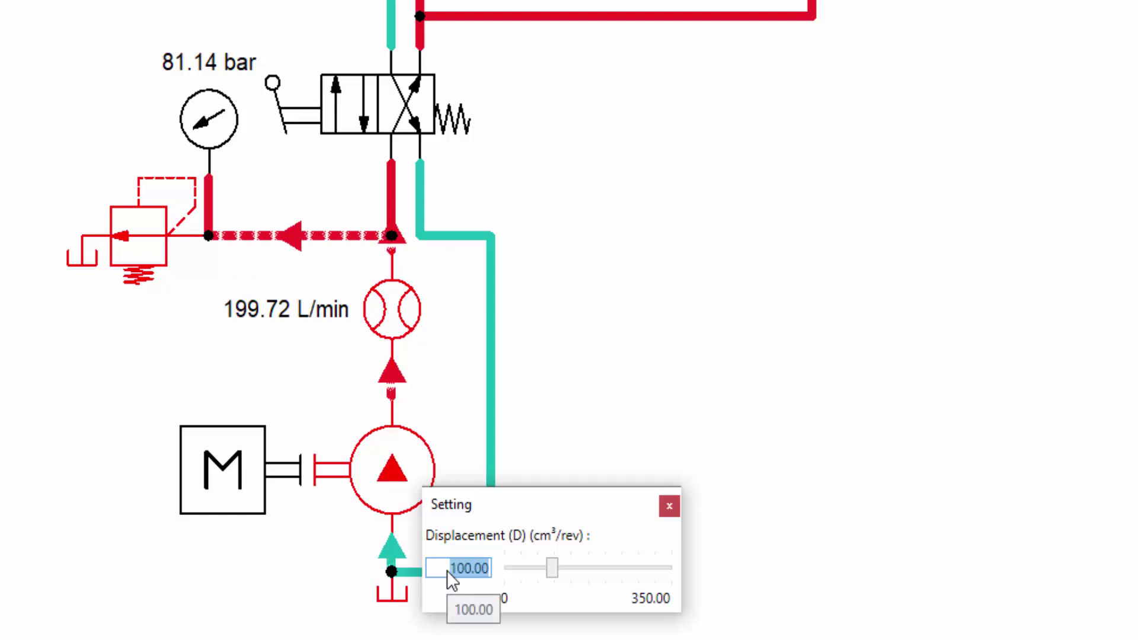
type("50")
left_click(556, 567)
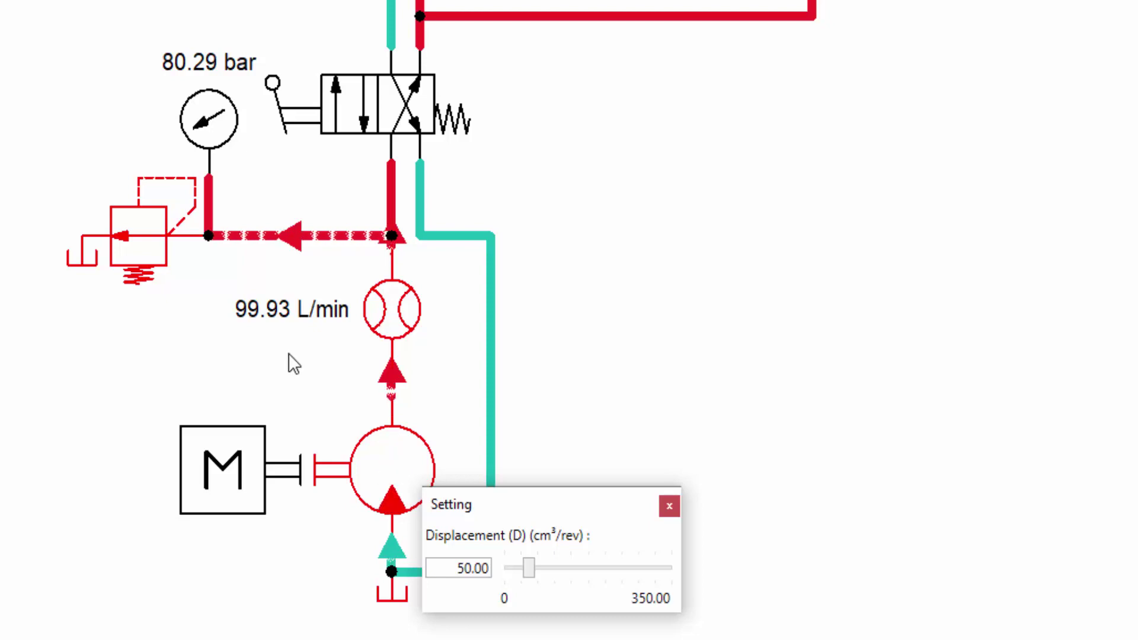
- Try a higher relief-valve cracking pressure with the slider, then set it back to 80 bar
left_click(135, 248)
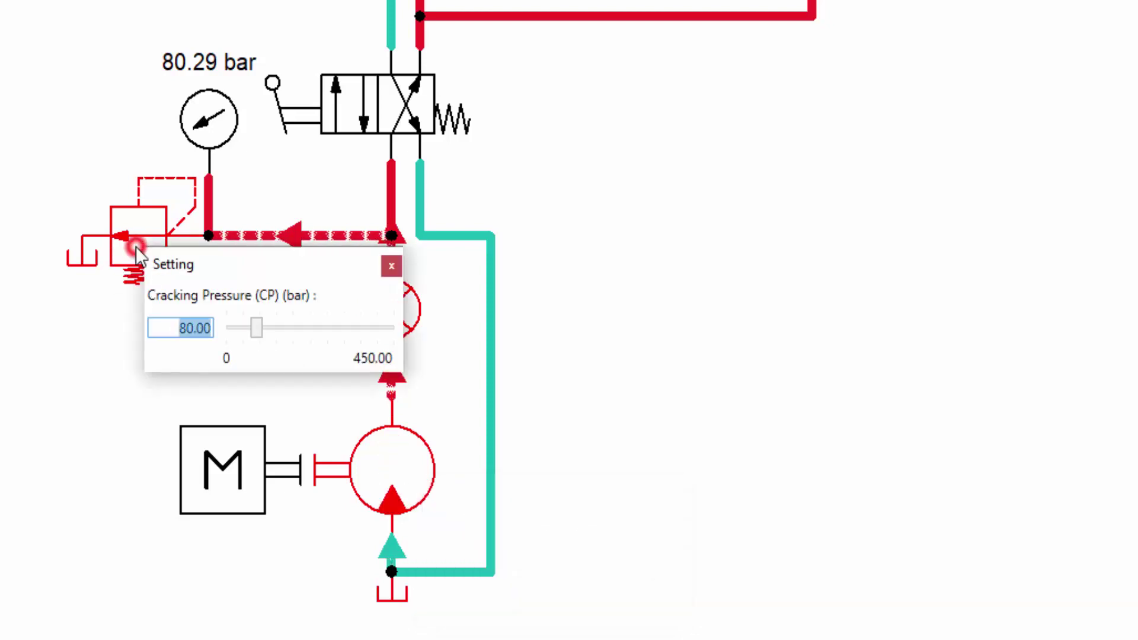
mouse_move(256, 329)
left_mouse_down()
mouse_move(302, 328)
mouse_move(269, 329)
left_mouse_up()
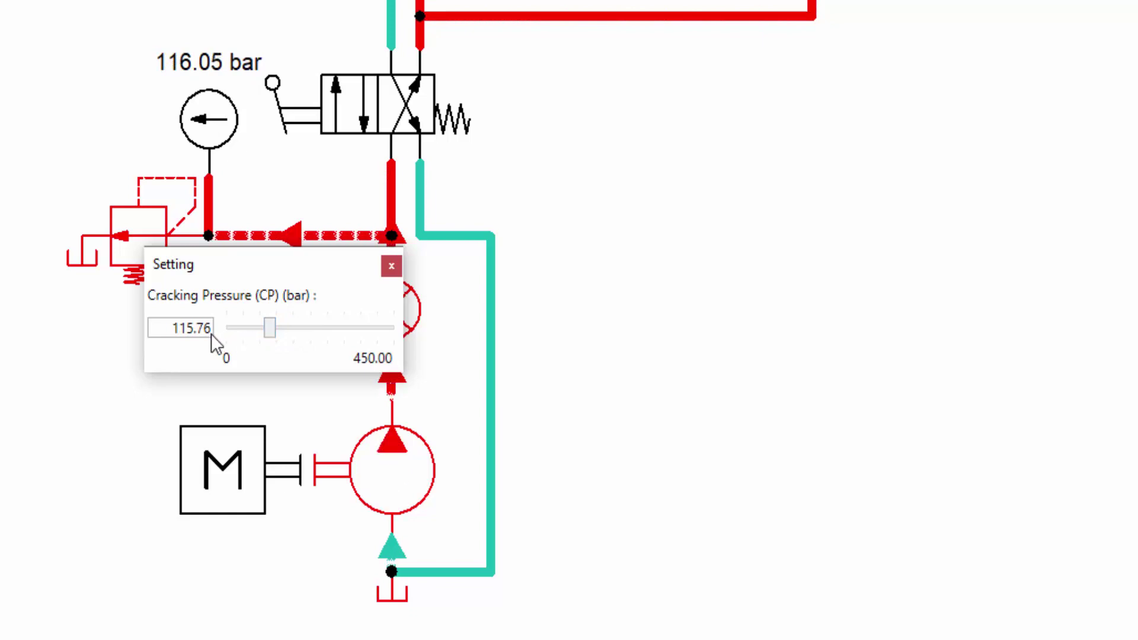
double_click(187, 328)
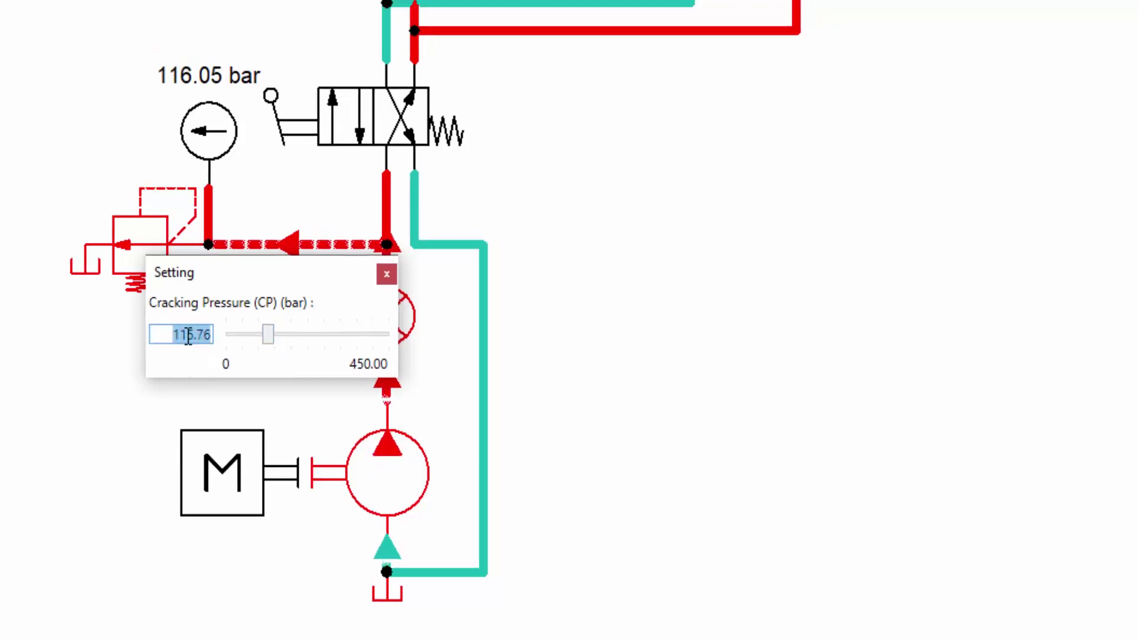
type("80")
left_click(259, 334)
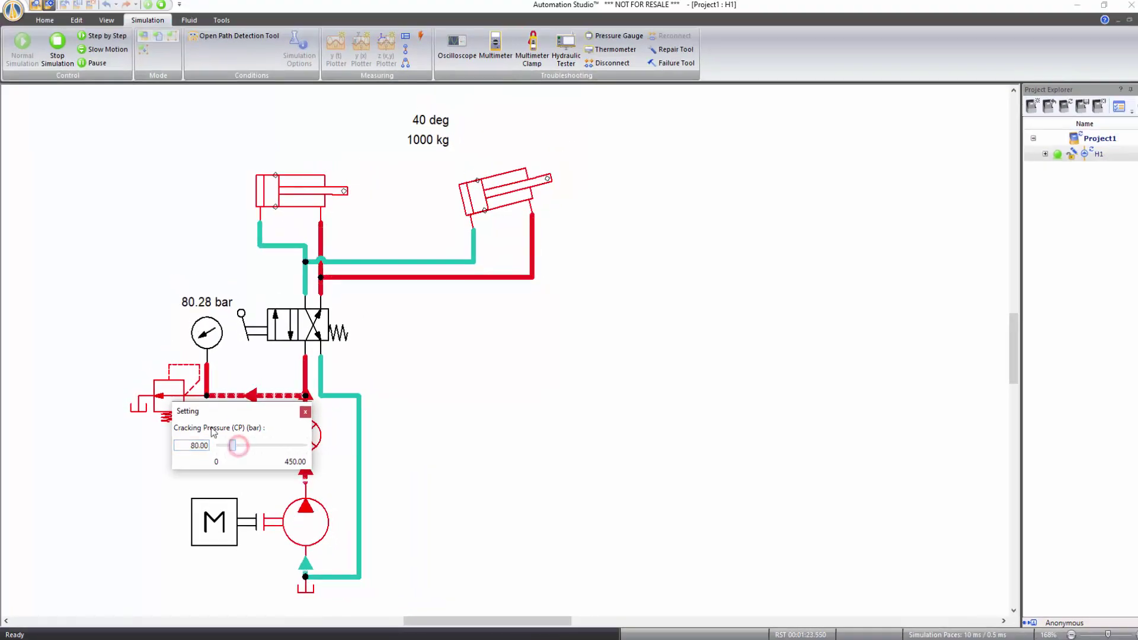
- Stop the simulation and drag the tilted cylinder off to the right, detached from its lines
left_click(59, 55)
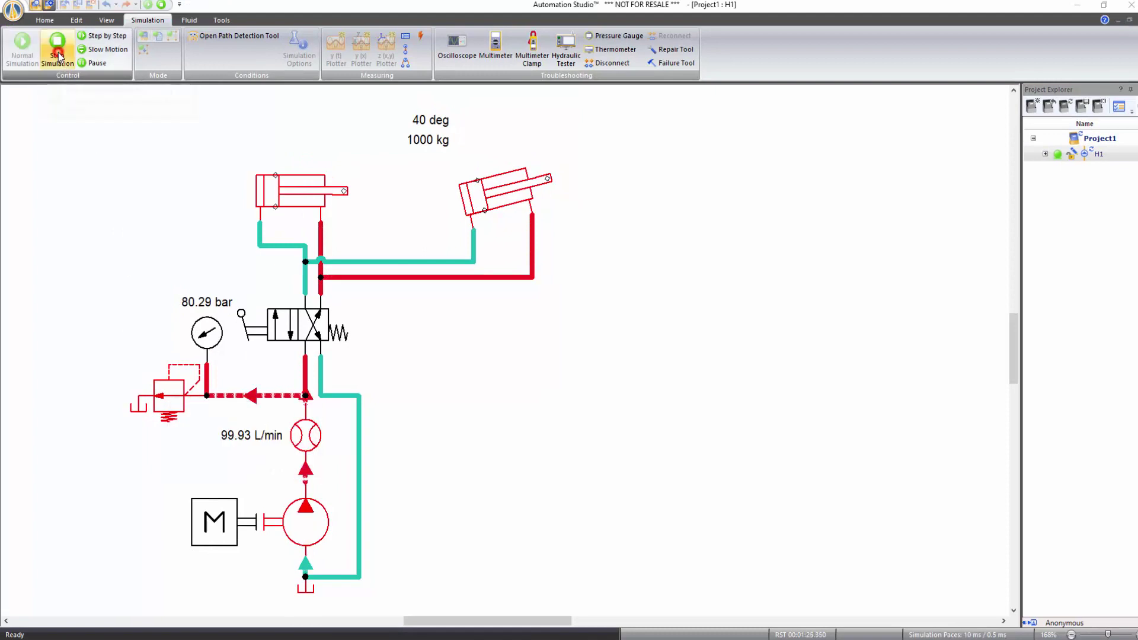
left_click(58, 56)
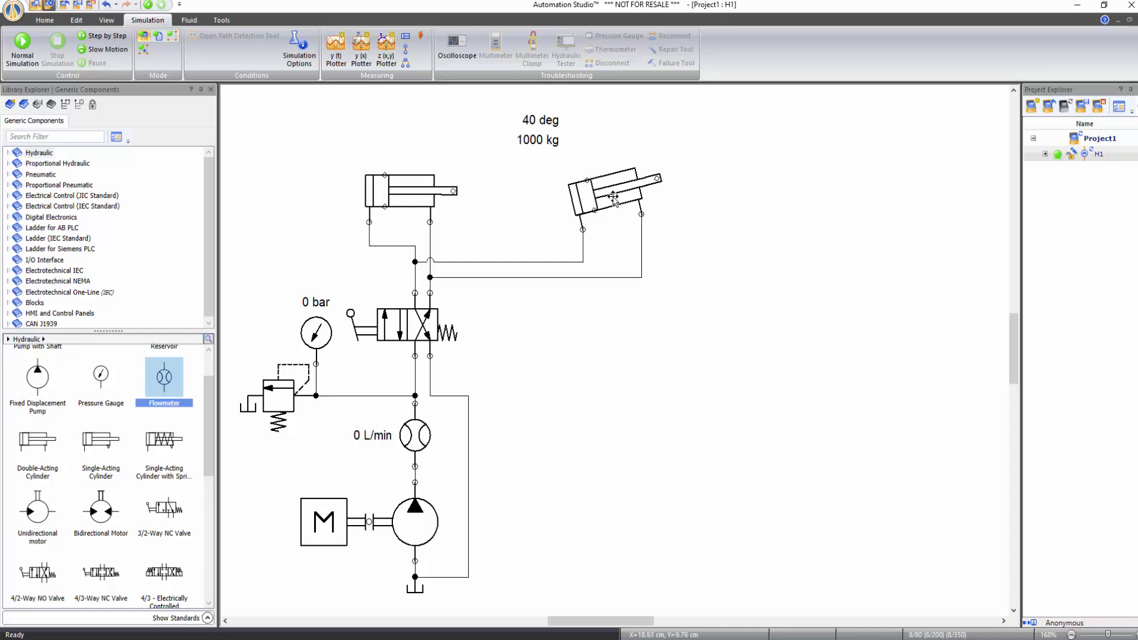
left_click_drag(613, 197, 723, 215)
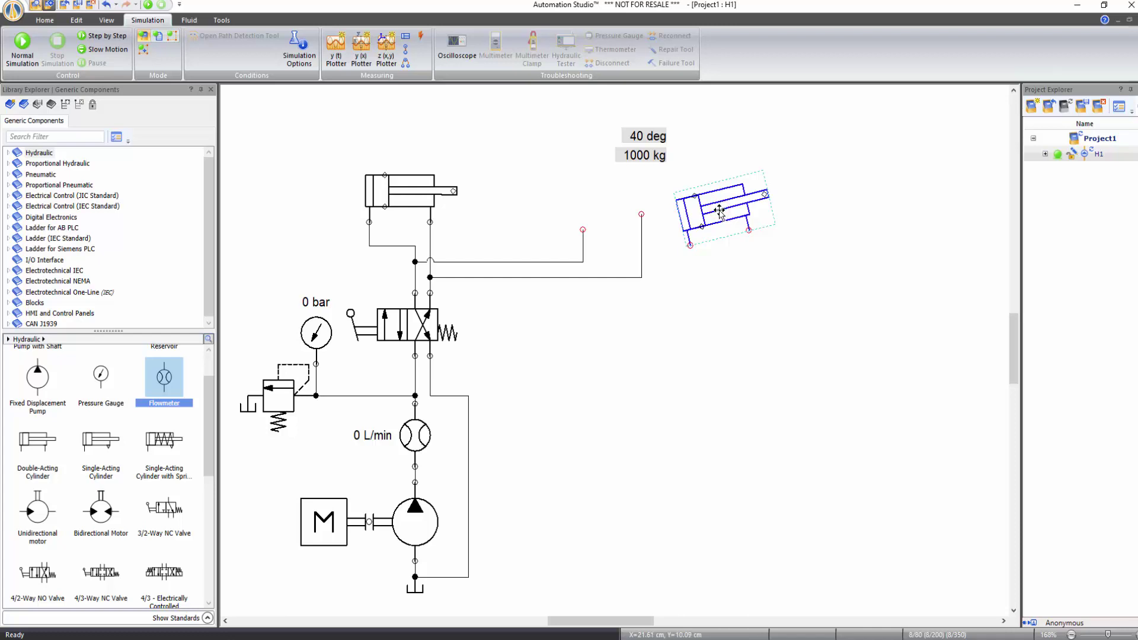
- Delete the tilted cylinder with its 40 deg and 1000 kg labels, plus both hose lines
key("Delete")
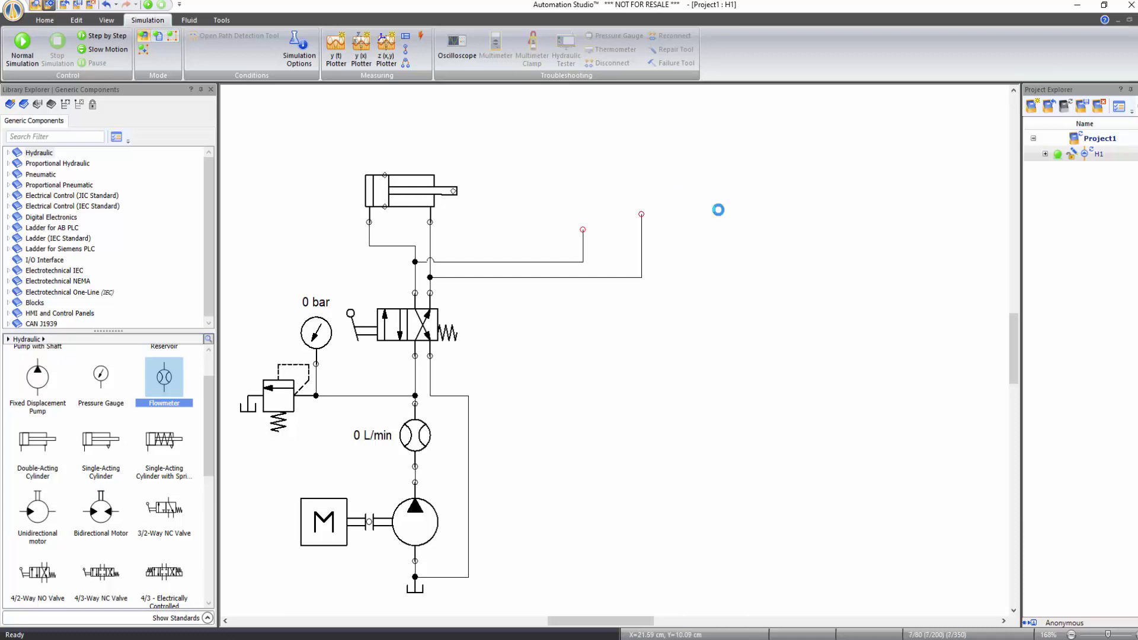
right_click(531, 262)
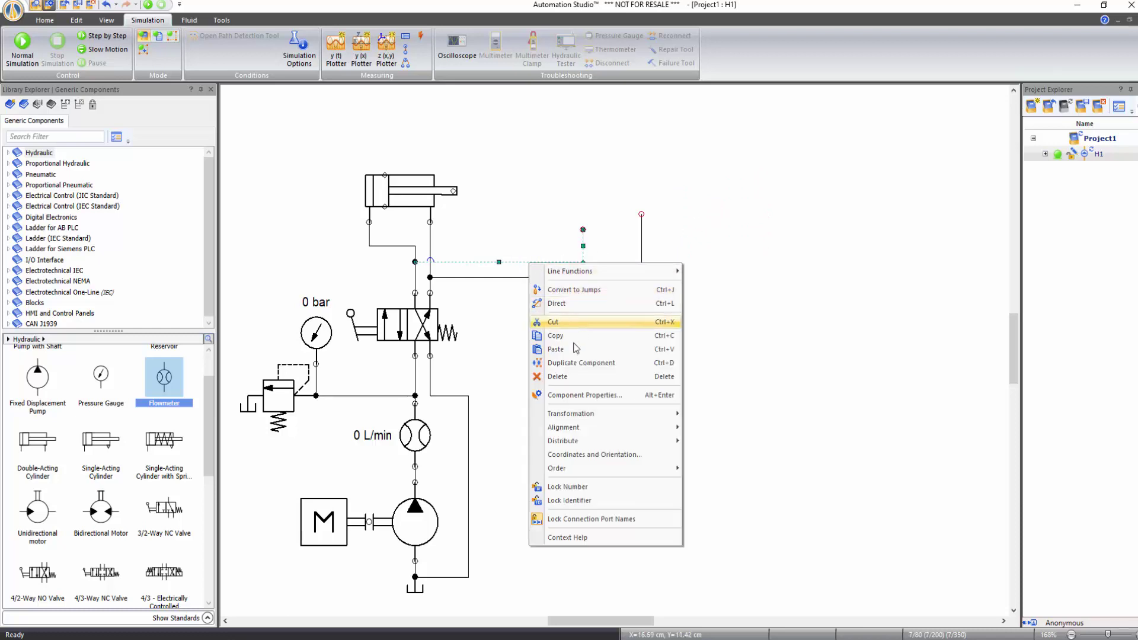
left_click(566, 378)
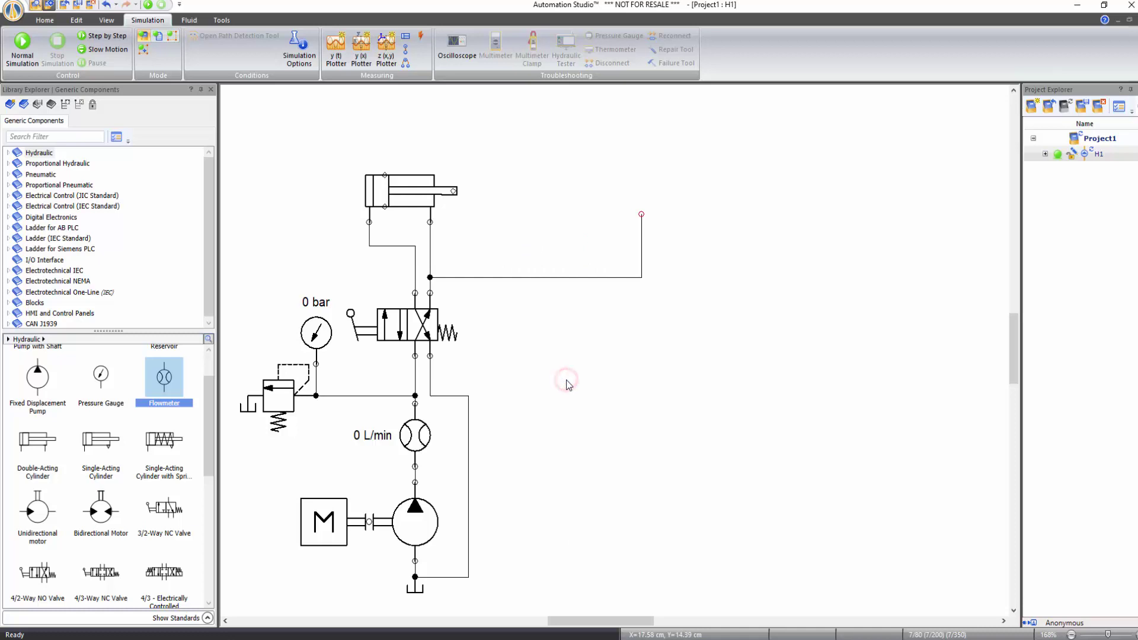
left_click(559, 279)
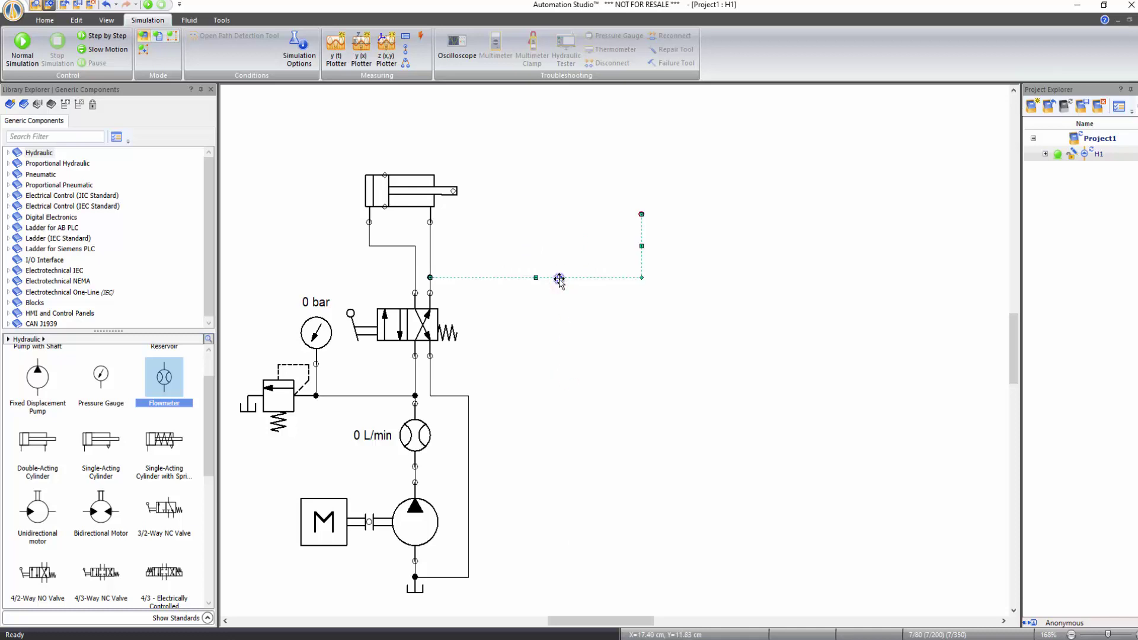
right_click(560, 278)
left_click(592, 391)
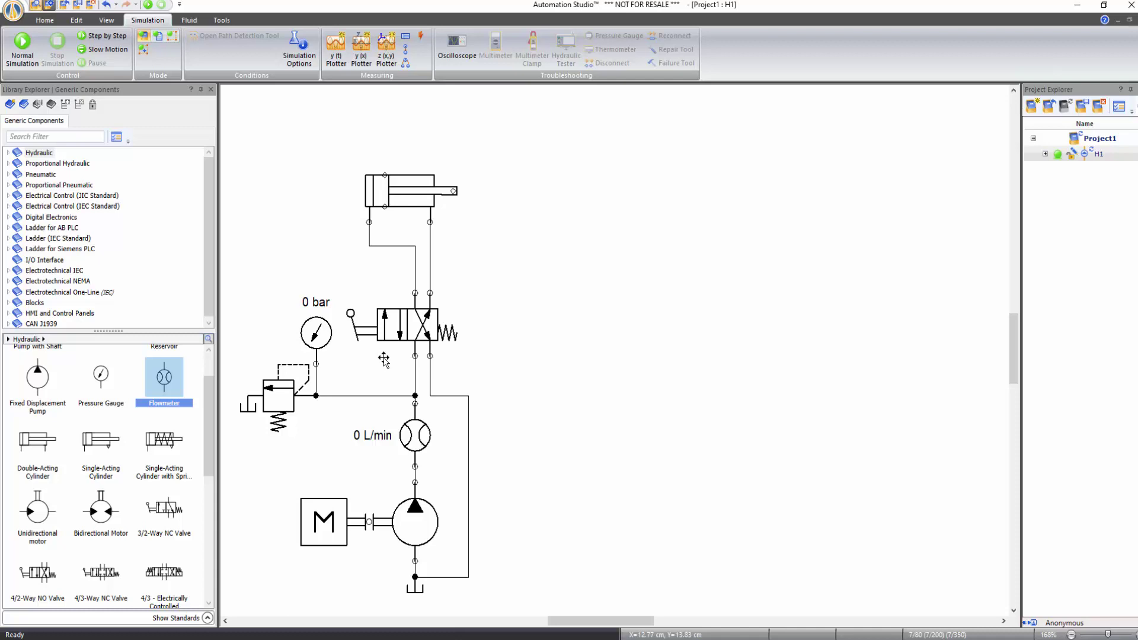
- Replace the valve's manual lever actuator with a Solenoid, DC/AC actuator in Component Properties
double_click(403, 328)
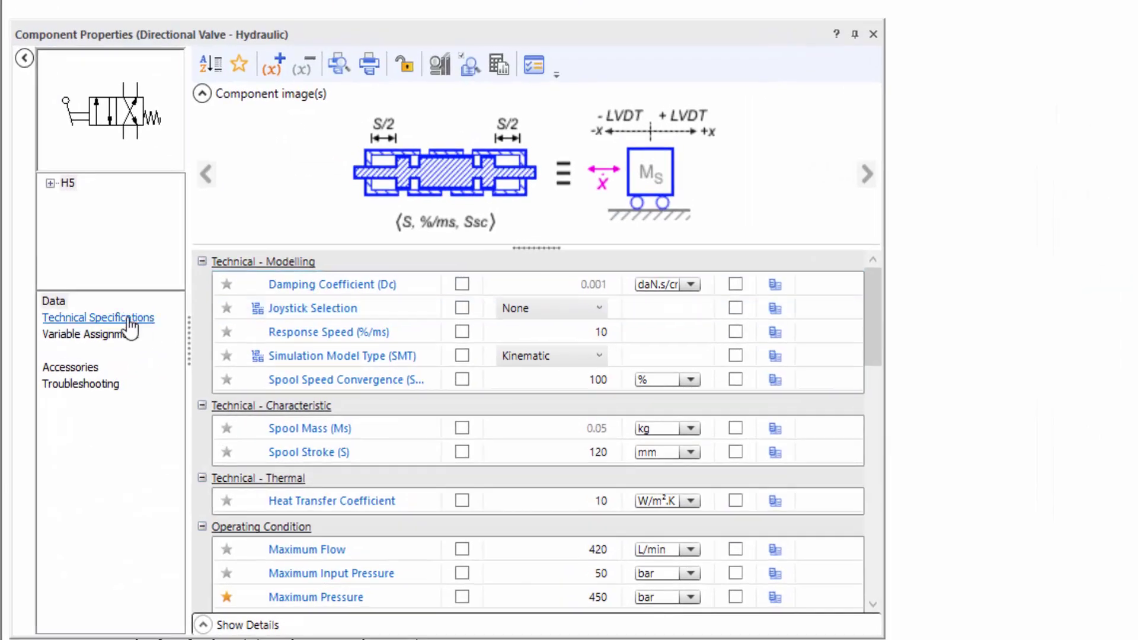
left_click(129, 320)
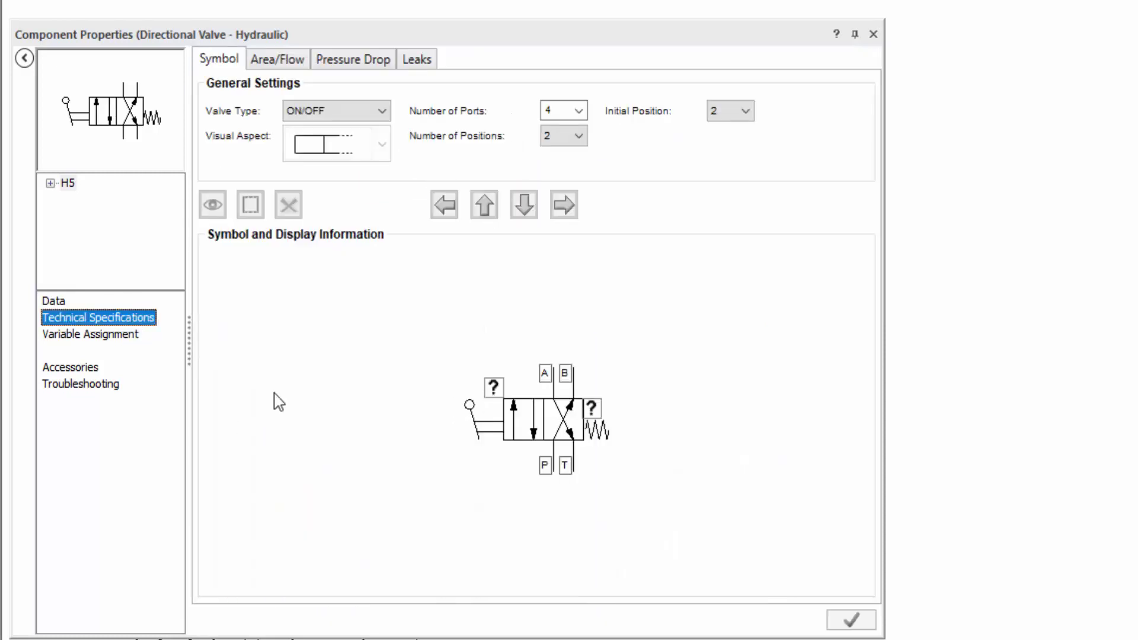
left_click(474, 422)
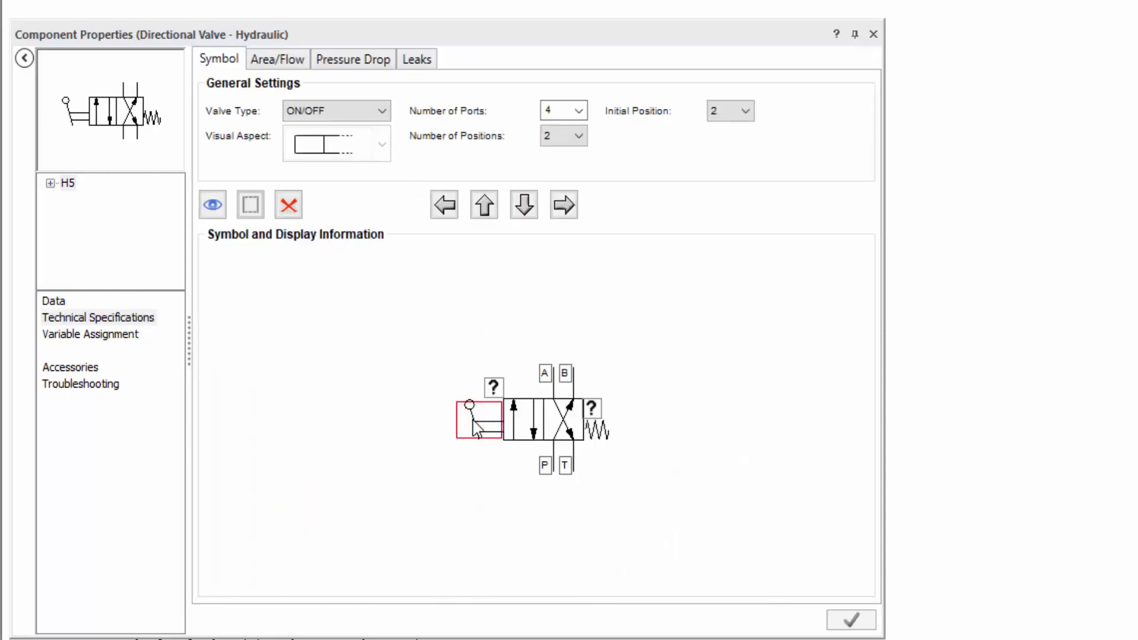
double_click(477, 426)
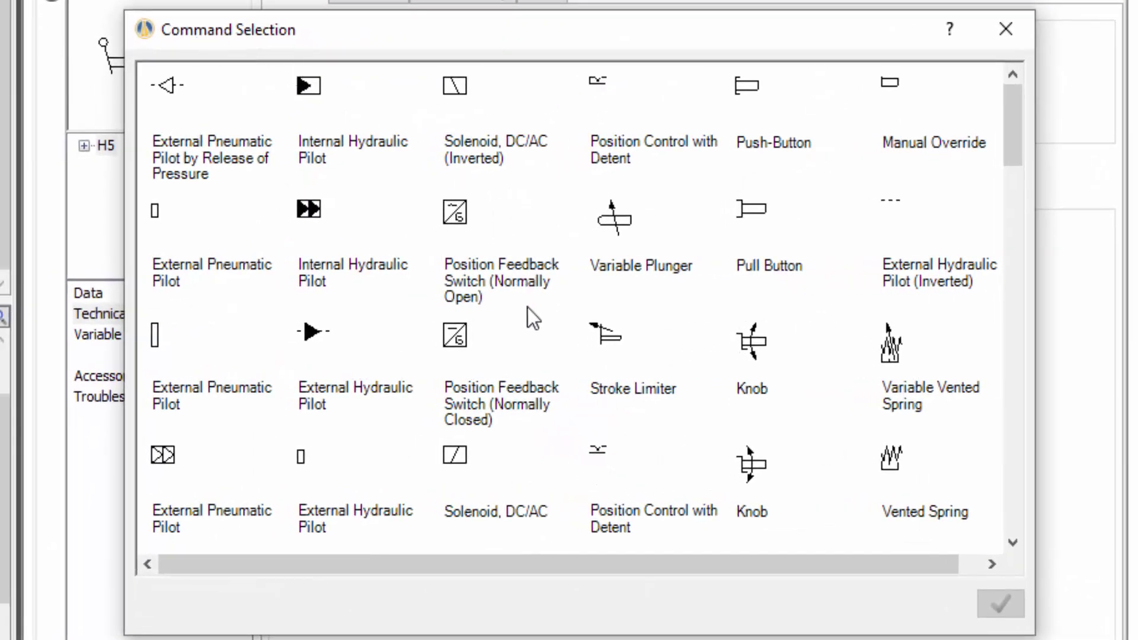
left_click(453, 457)
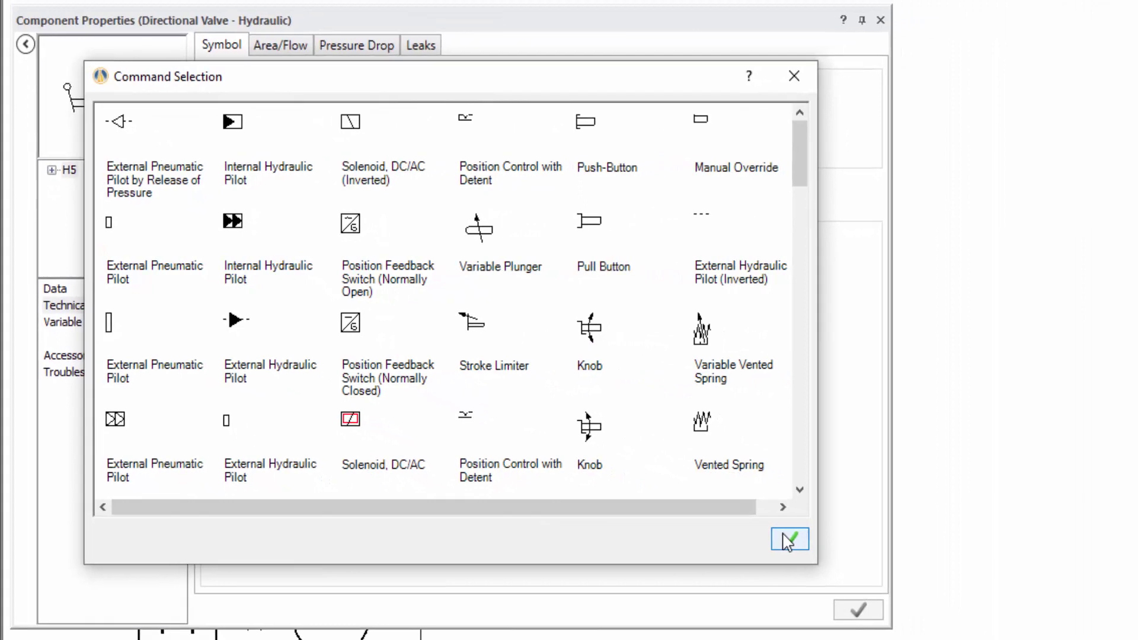
left_click(788, 539)
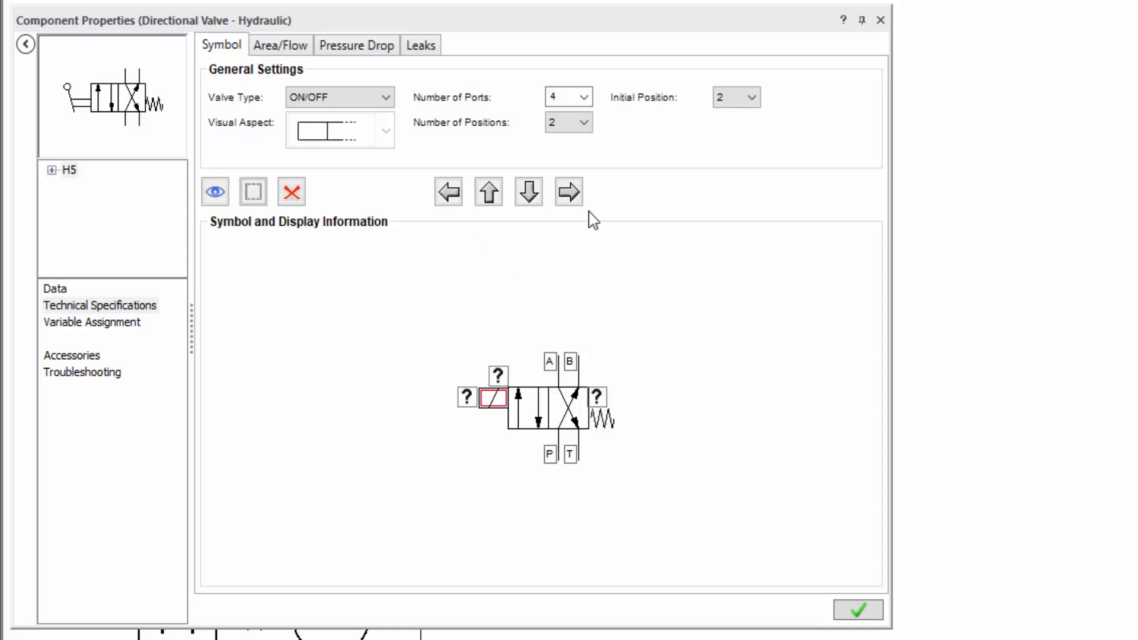
- Position the solenoid actuator on the valve's left end and confirm the properties
left_click(530, 196)
left_click(530, 192)
left_click(529, 192)
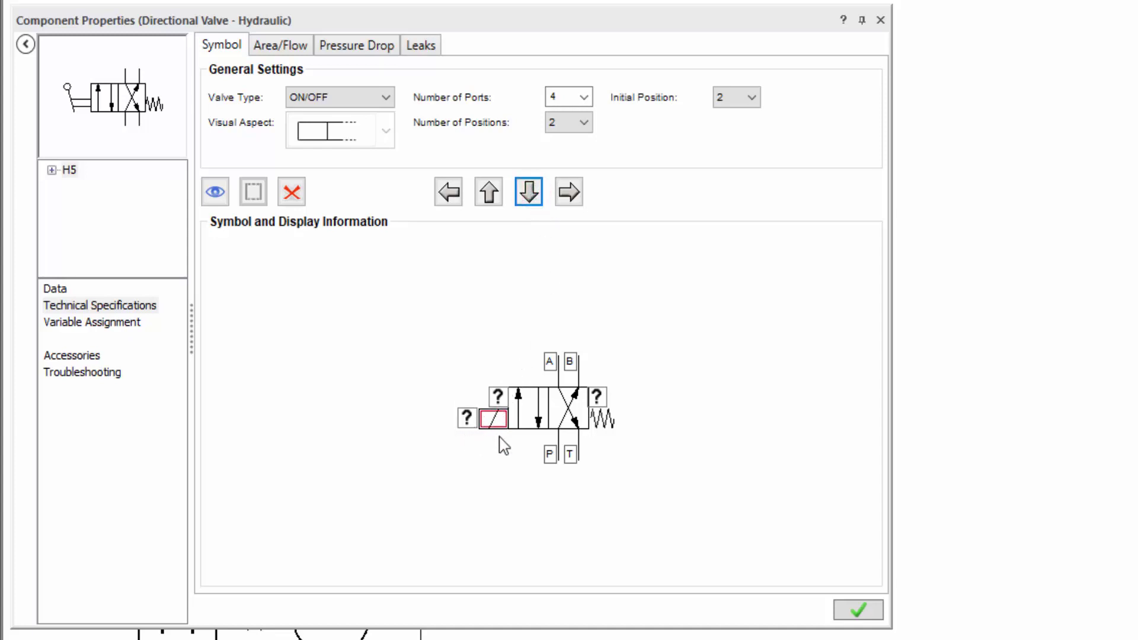
left_click(856, 615)
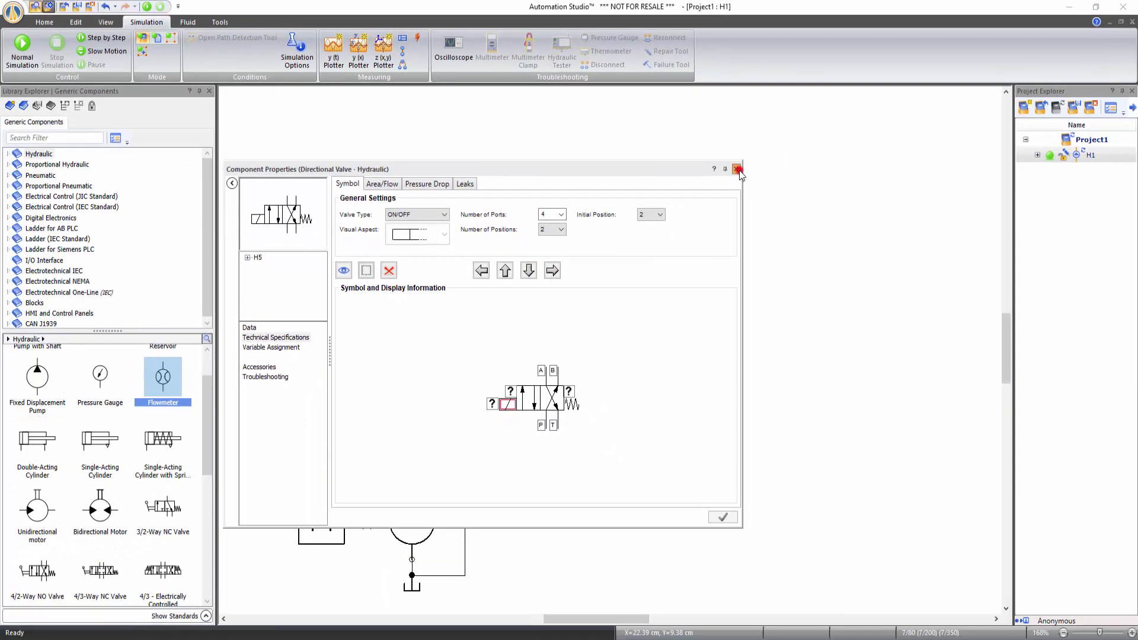
left_click(765, 140)
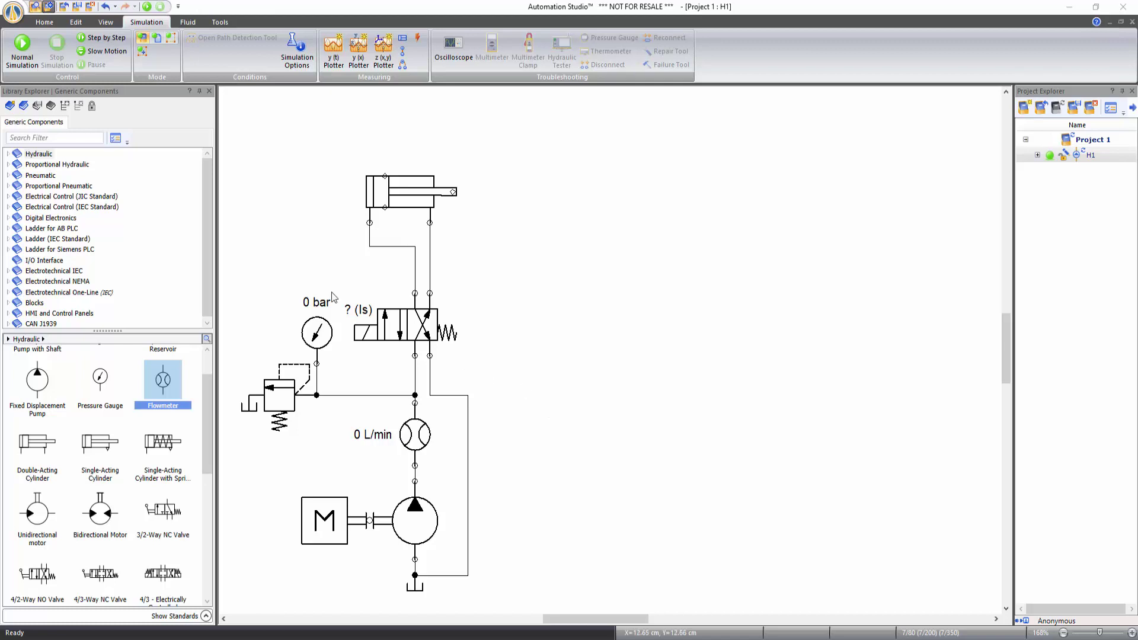
- Add a 24V power supply, a 0V common and a normally open push-button aliased PB1
left_click(76, 197)
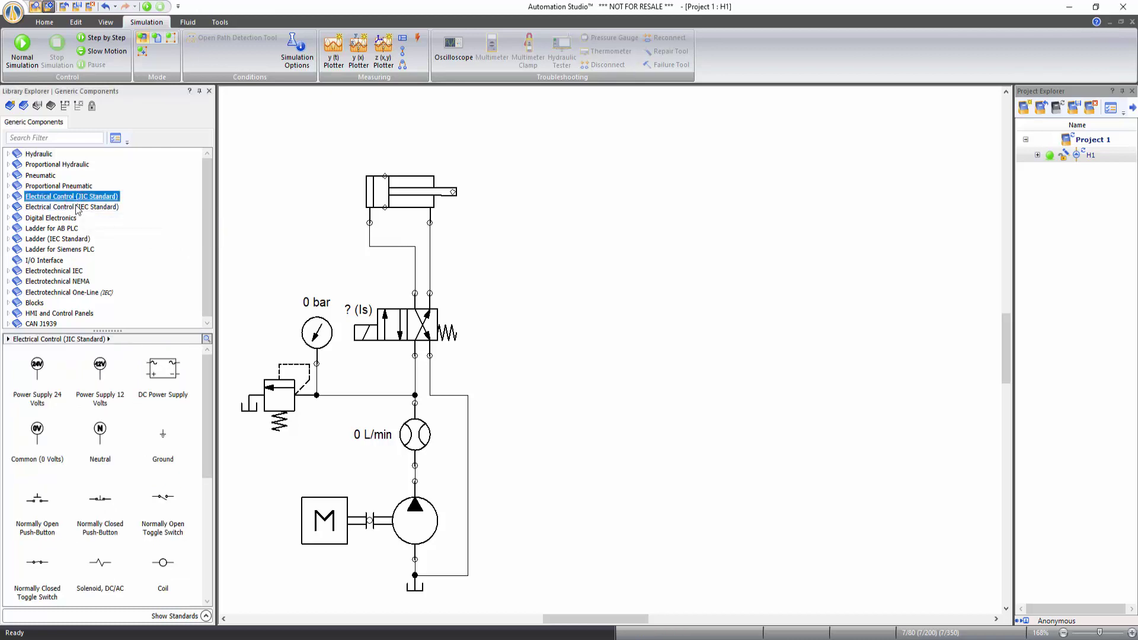
left_click_drag(36, 370, 599, 305)
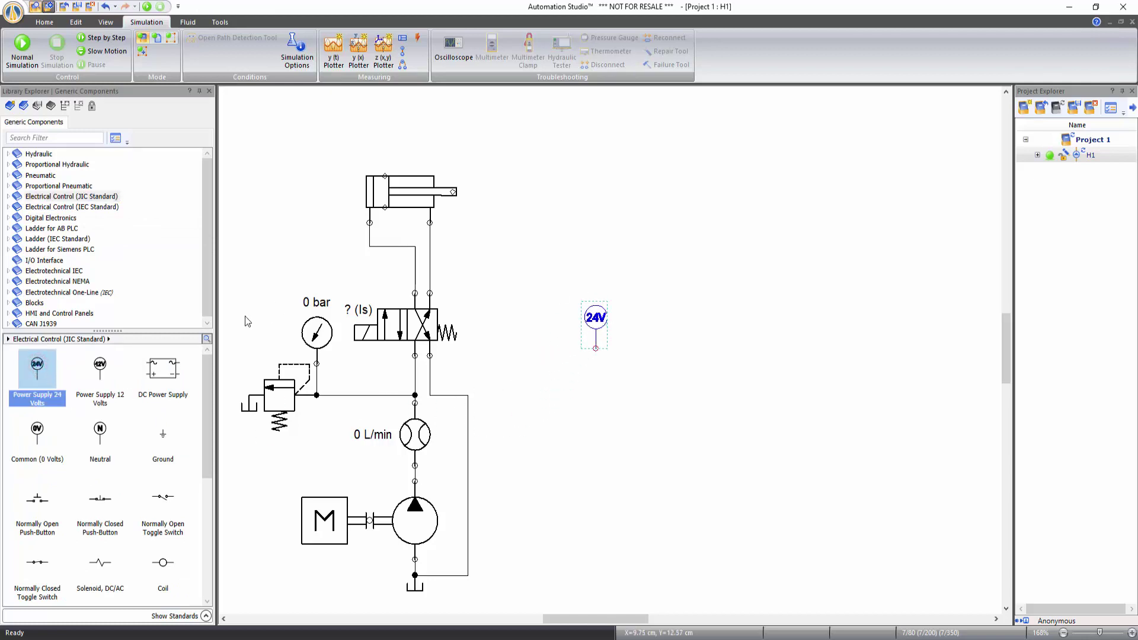
left_click(35, 436)
left_click_drag(34, 436, 875, 323)
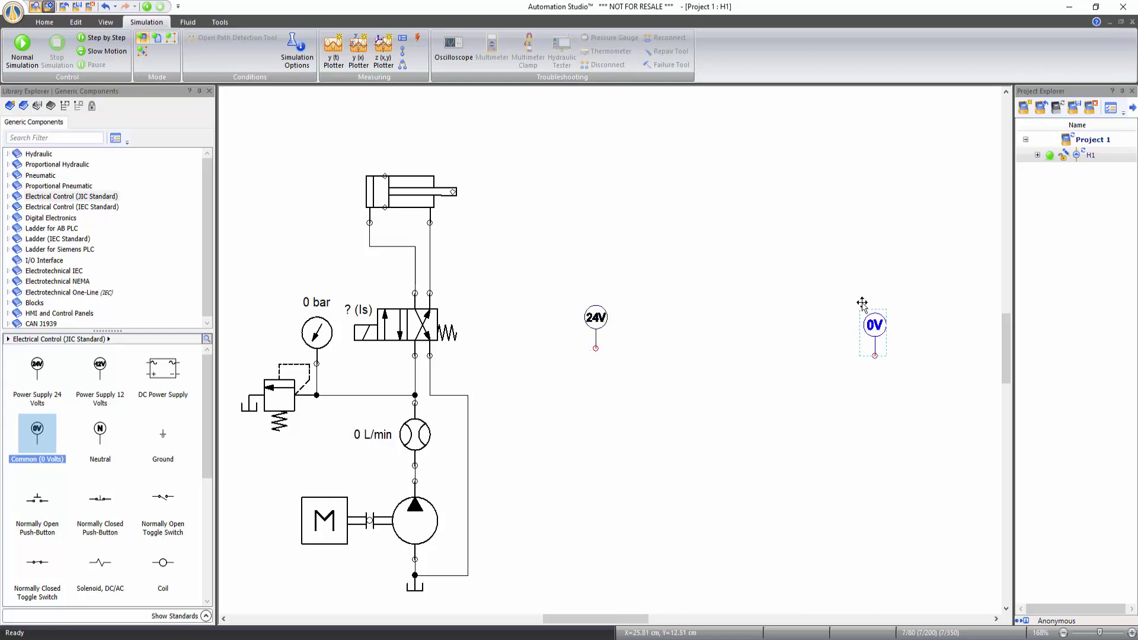
left_click_drag(34, 498, 682, 412)
left_click(682, 413)
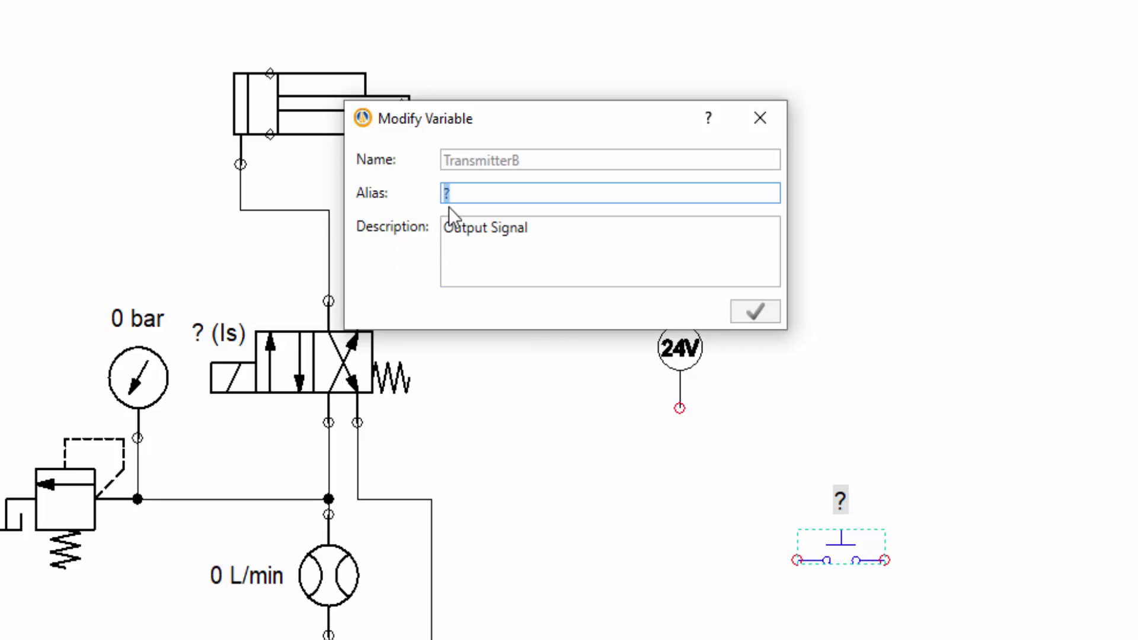
type("PB1")
left_click(755, 311)
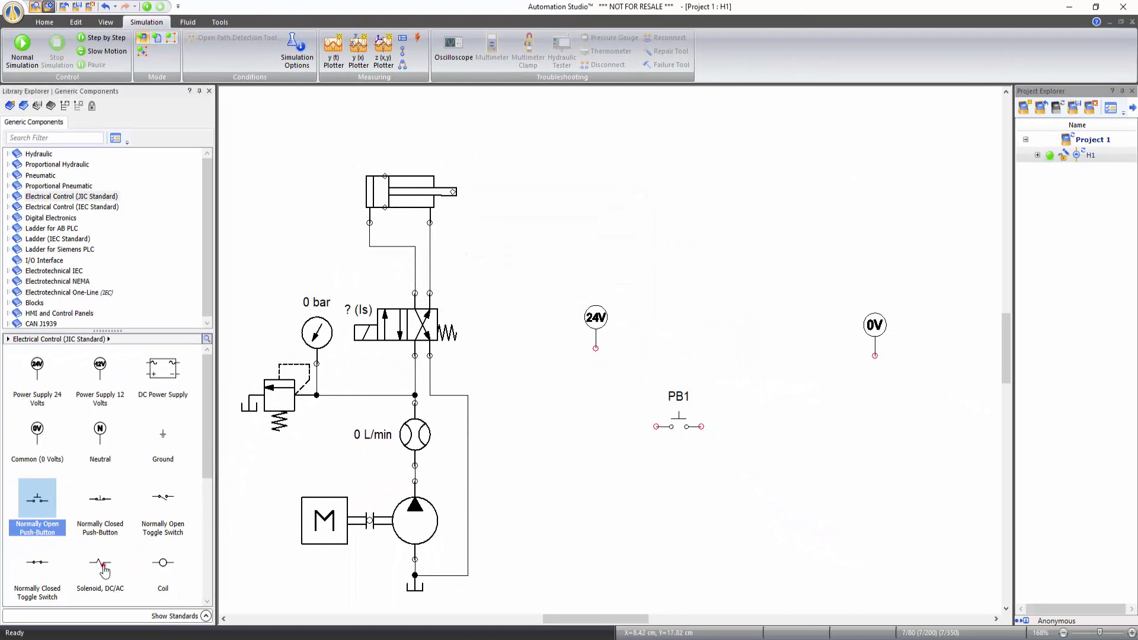
- Add a DC/AC solenoid aliased A+ below right of PB1
left_click_drag(104, 570, 811, 477)
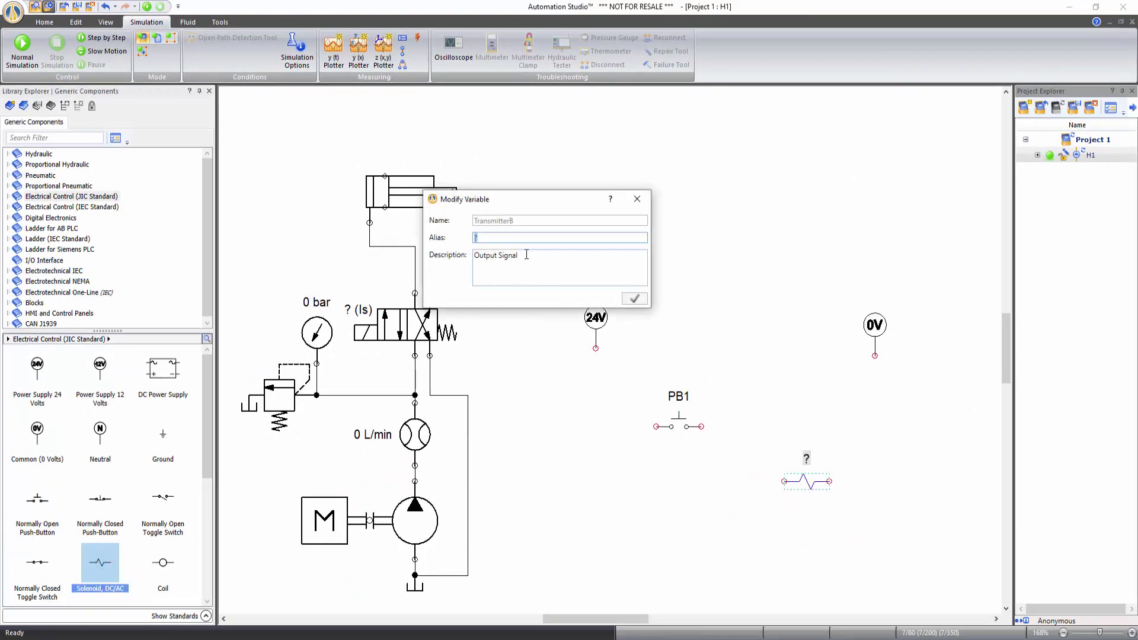
type("A+")
left_click(634, 297)
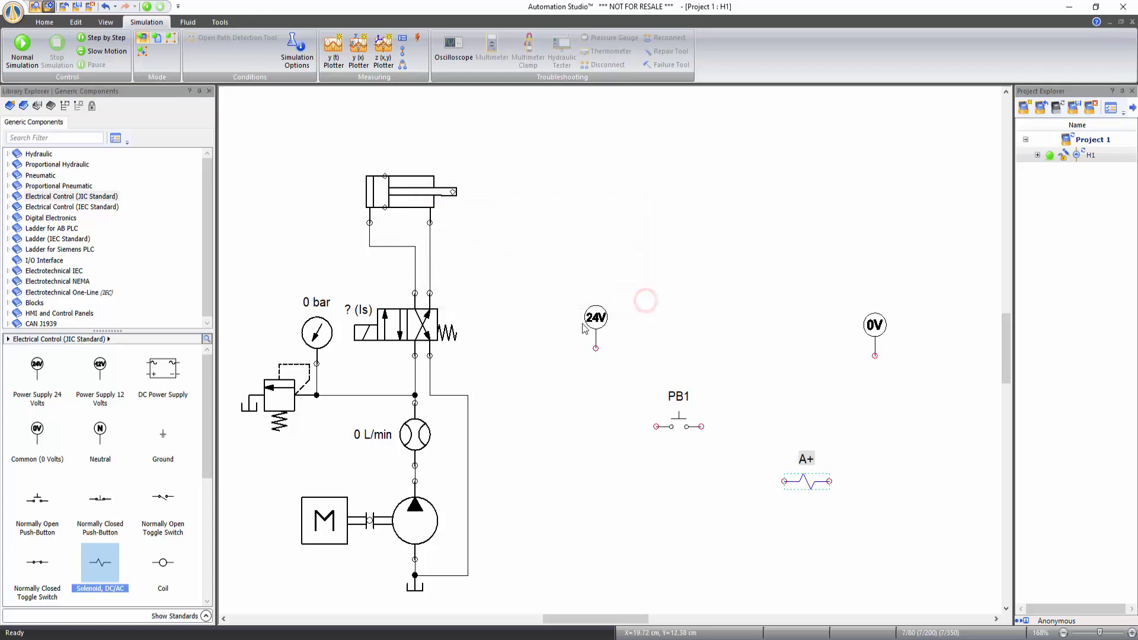
- Place a coil aliased C1 above A+, then add a normally open contact
left_click(168, 567)
left_click_drag(168, 570, 809, 425)
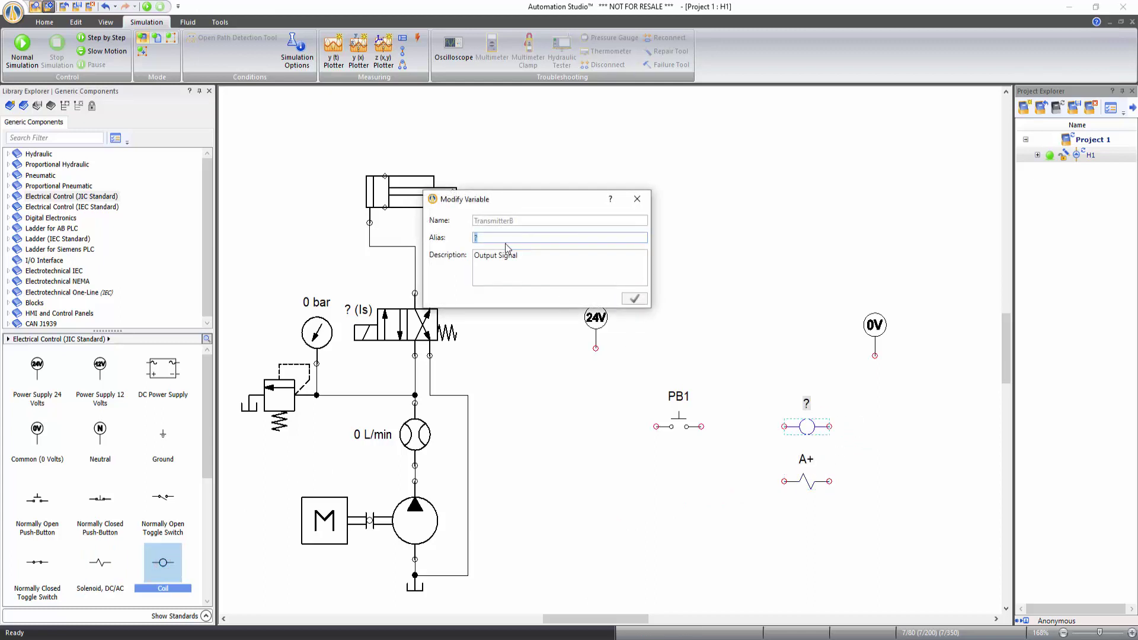
type("C1")
left_click(633, 299)
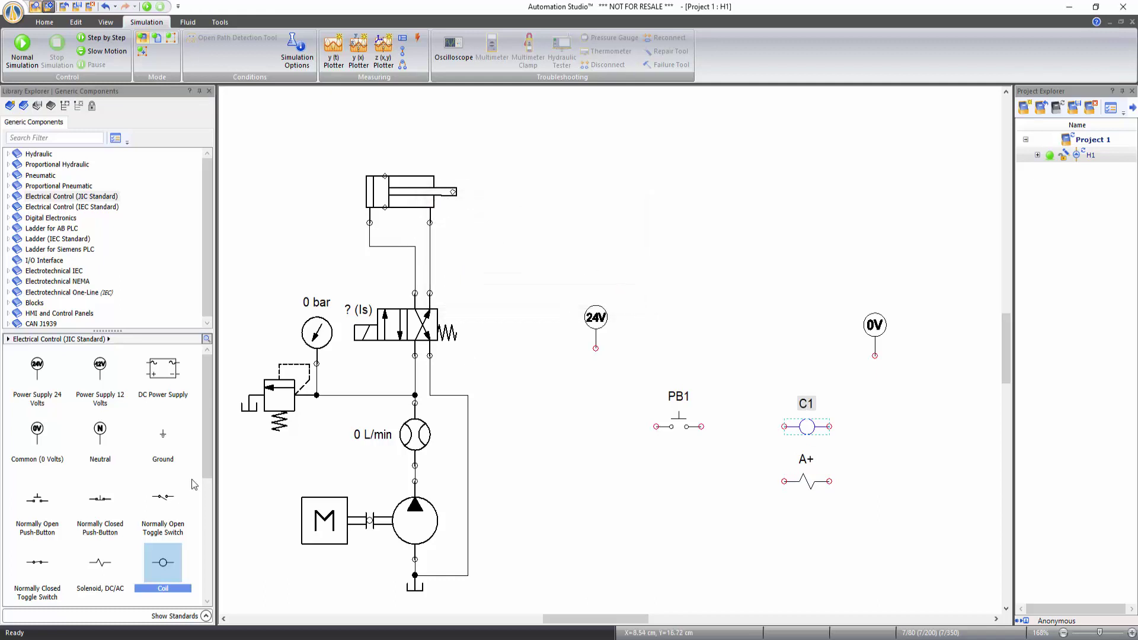
left_click_drag(207, 471, 209, 534)
left_click_drag(37, 549, 692, 485)
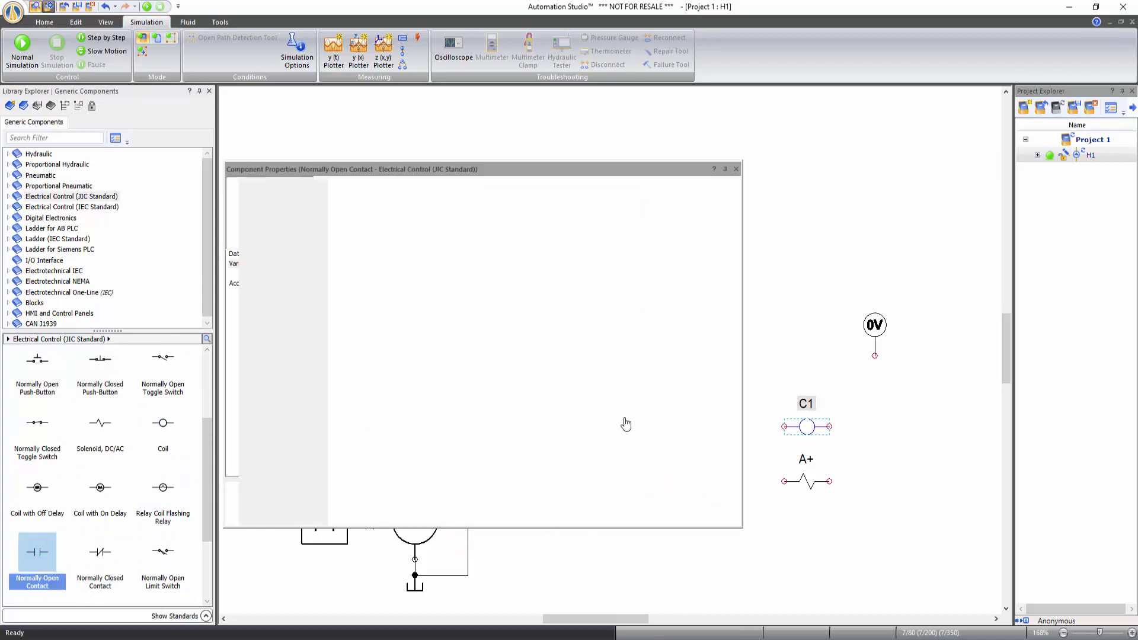
- Leave the contact unlabelled, then wire 24V to PB1, A+ to 0V, and the contact to A+
left_click(736, 168)
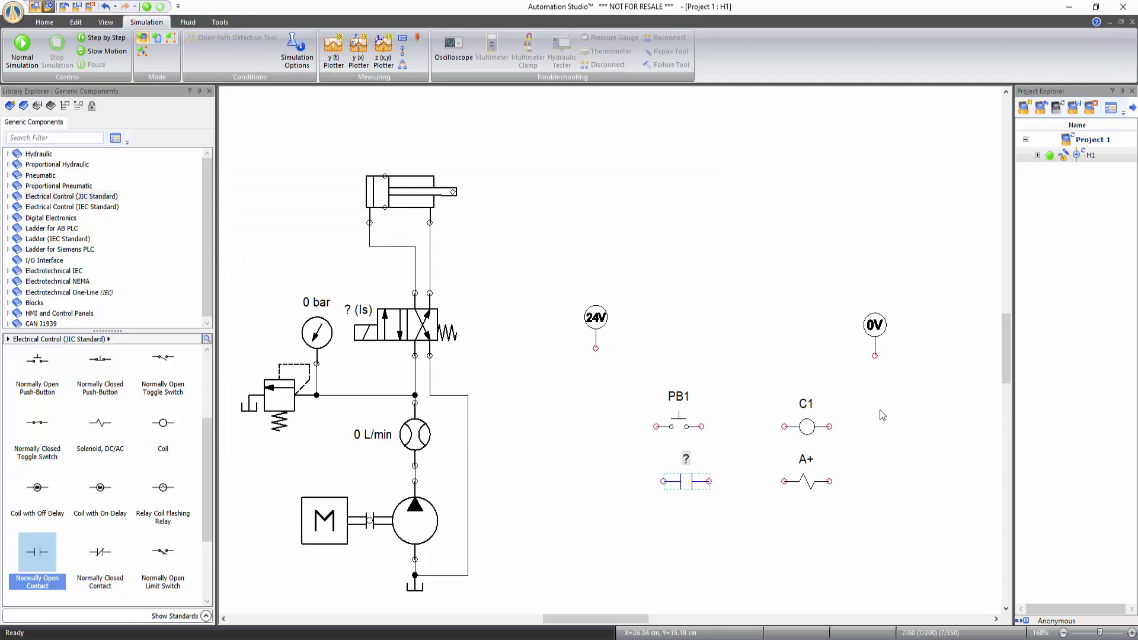
mouse_move(595, 348)
left_mouse_down()
mouse_move(623, 443)
mouse_move(656, 426)
mouse_move(784, 426)
mouse_move(876, 409)
mouse_move(875, 357)
left_mouse_up()
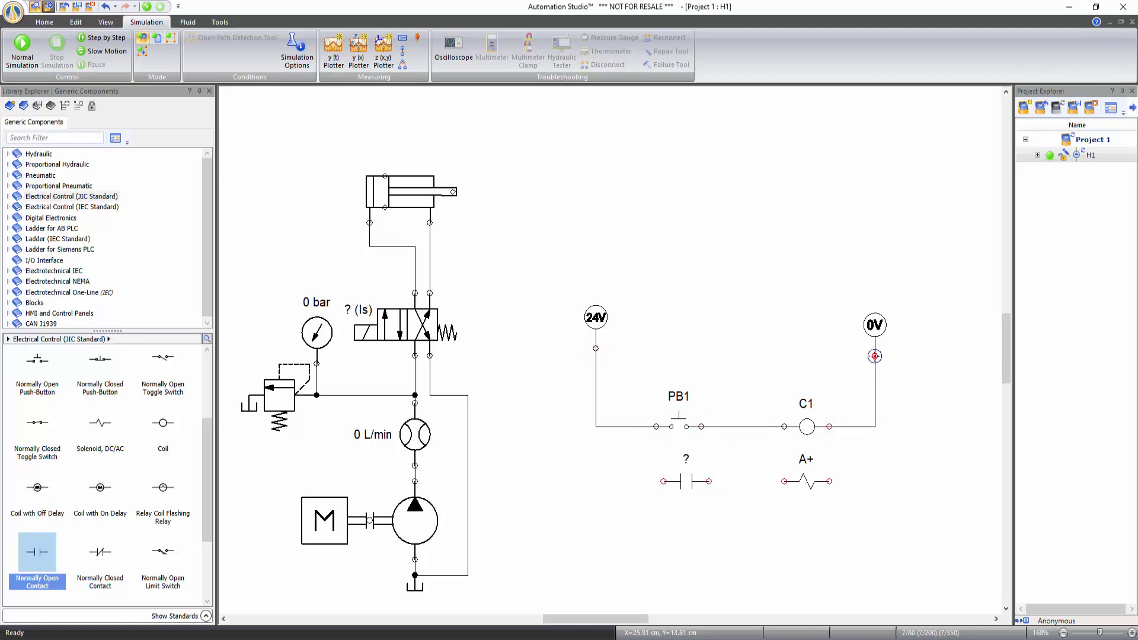
left_click_drag(833, 483, 875, 427)
mouse_move(784, 481)
left_mouse_down()
mouse_move(645, 482)
mouse_move(597, 427)
left_mouse_up()
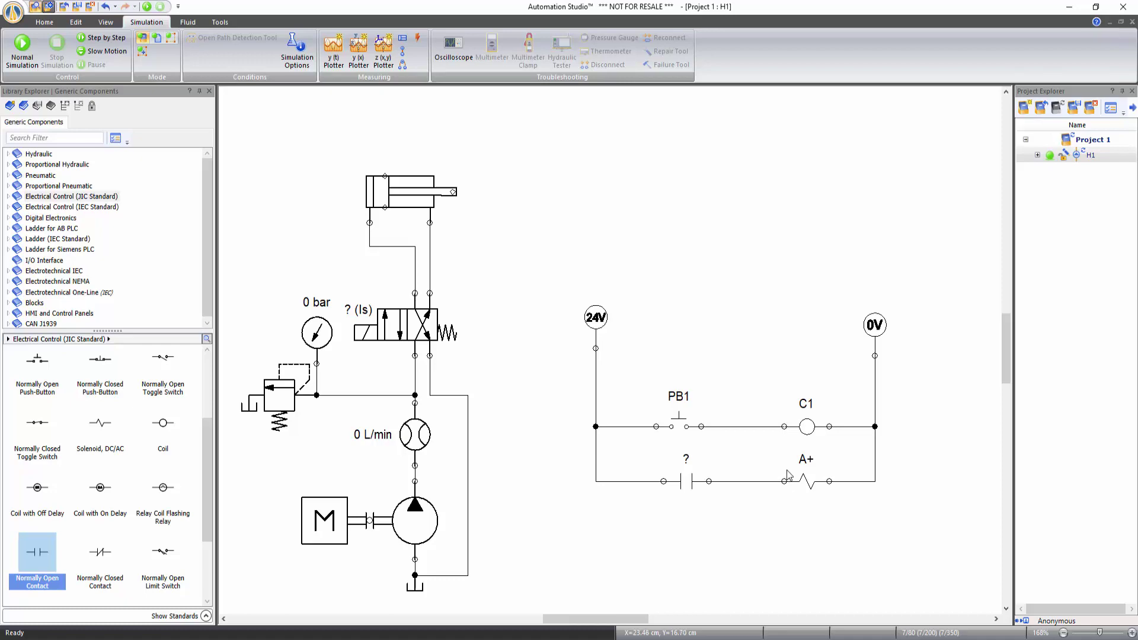
- Assign the A+ TransmitterB variable to the valve's solenoid SOL1 in Variable Assignment
double_click(393, 326)
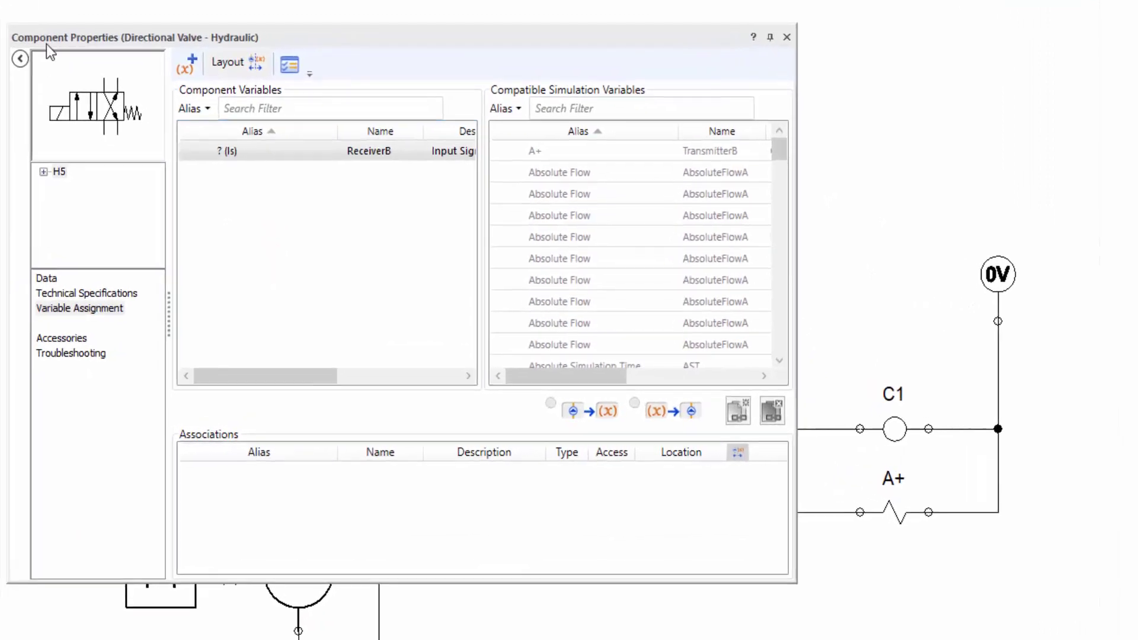
left_click(94, 310)
left_click(63, 112)
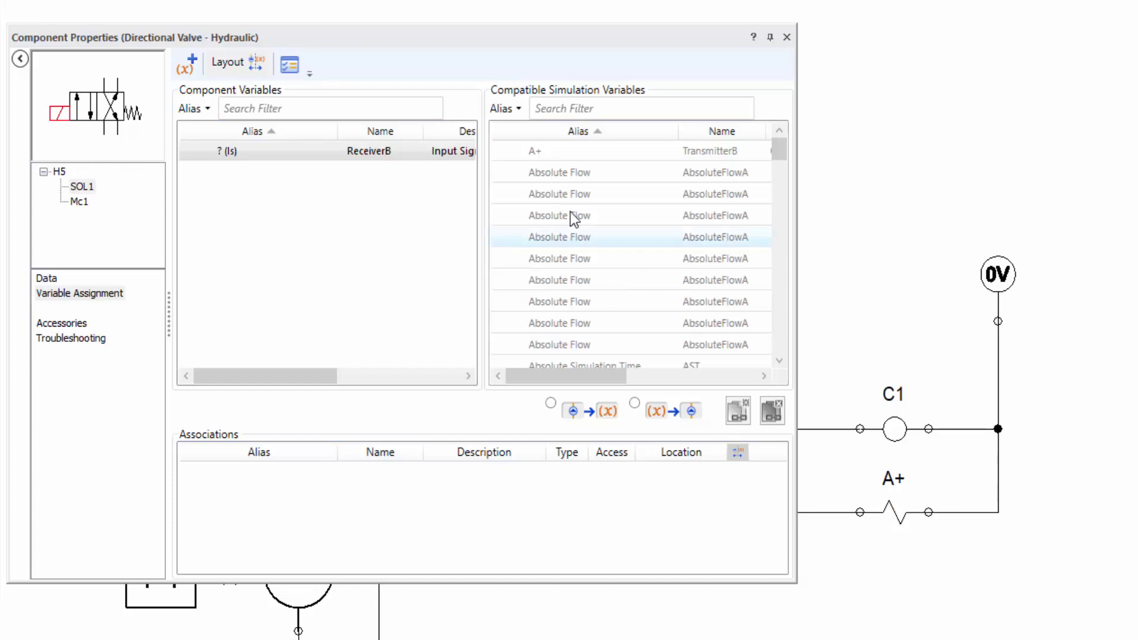
left_click(570, 109)
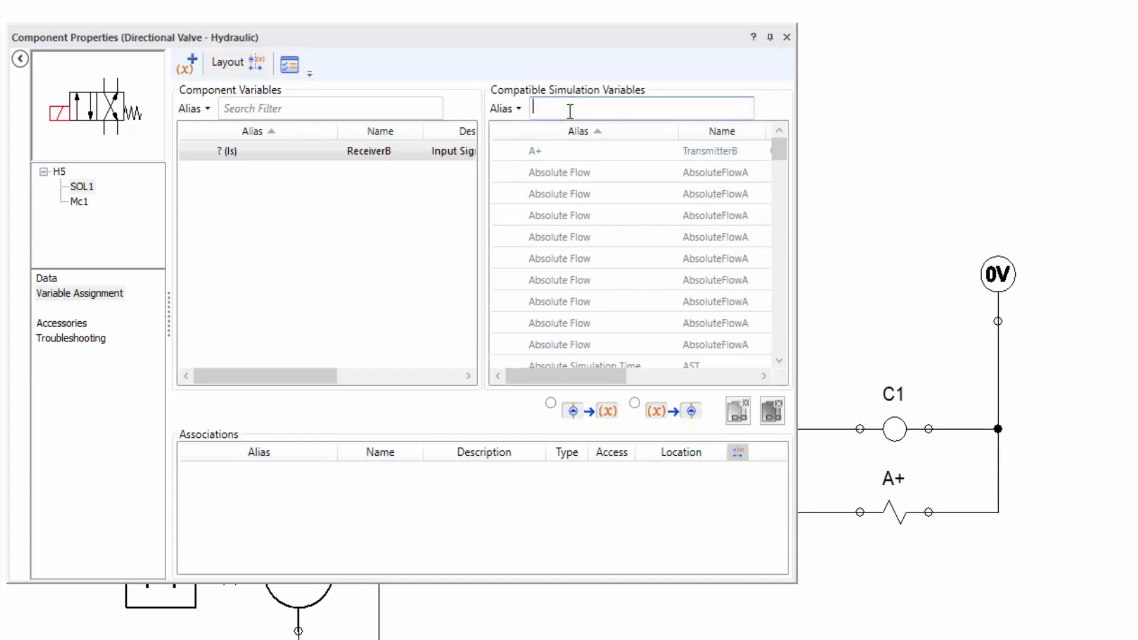
type("A+")
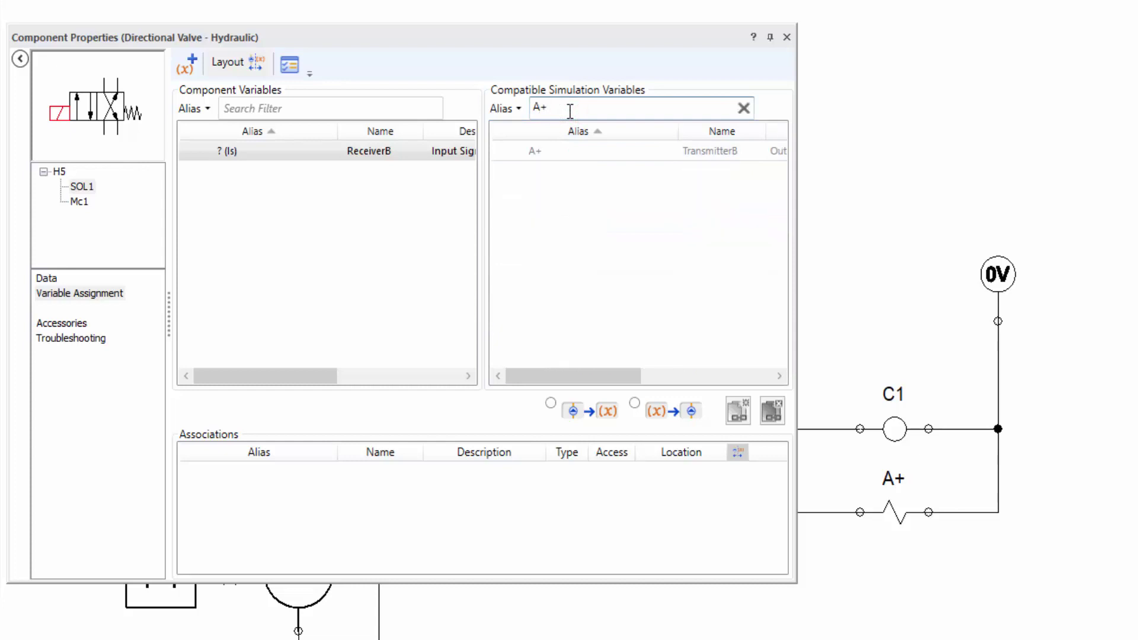
mouse_move(553, 156)
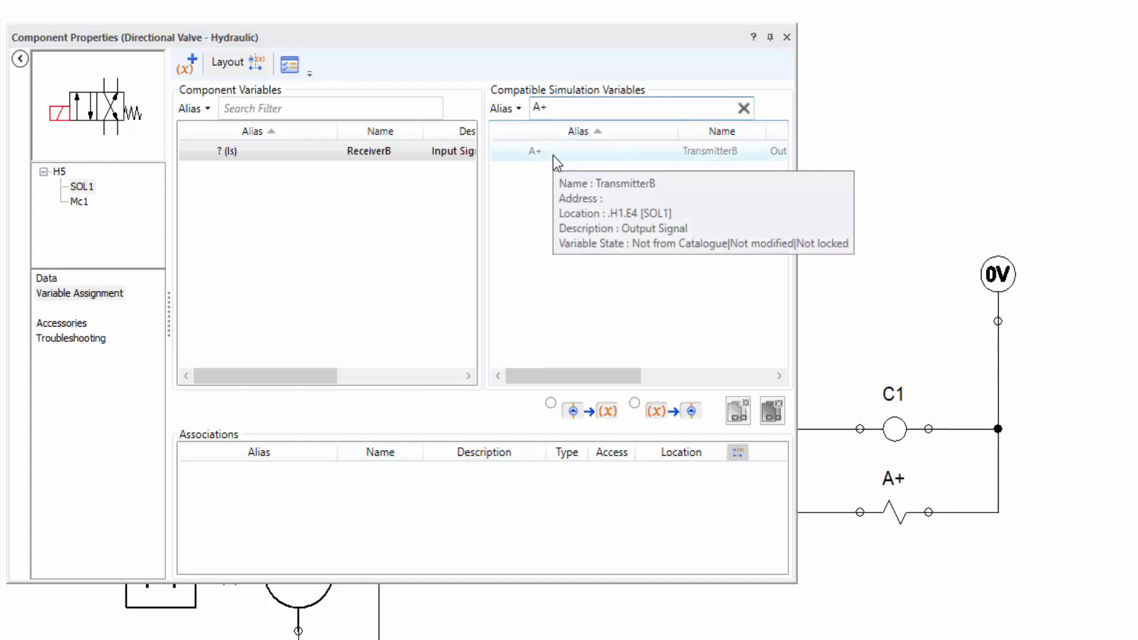
left_click(553, 155)
double_click(553, 156)
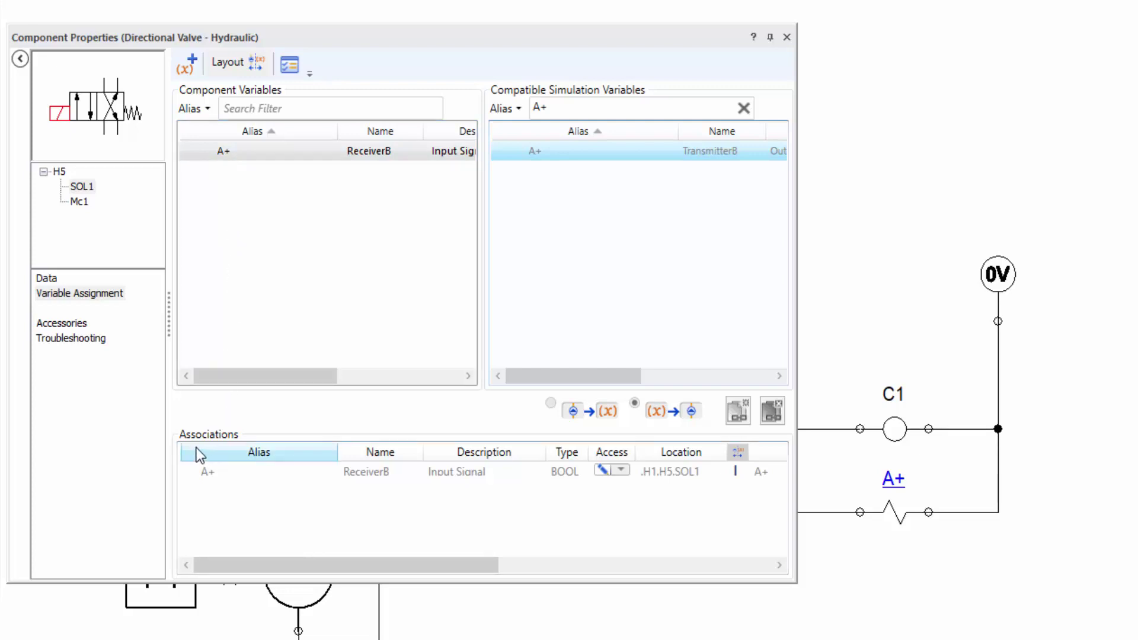
left_click_drag(229, 568, 341, 570)
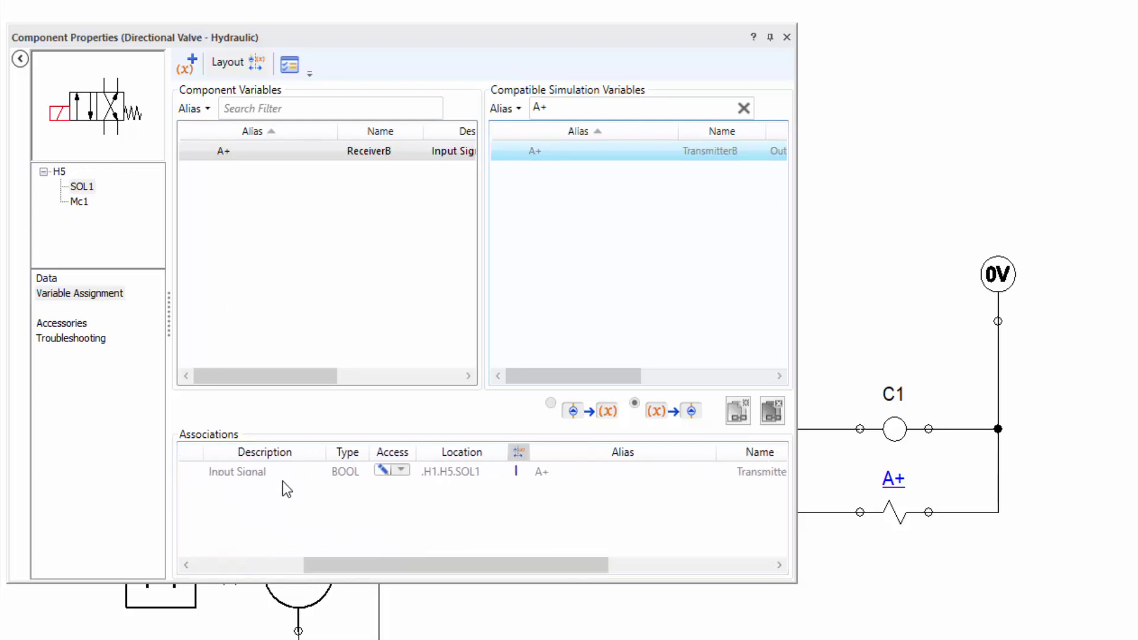
left_click_drag(464, 564, 613, 565)
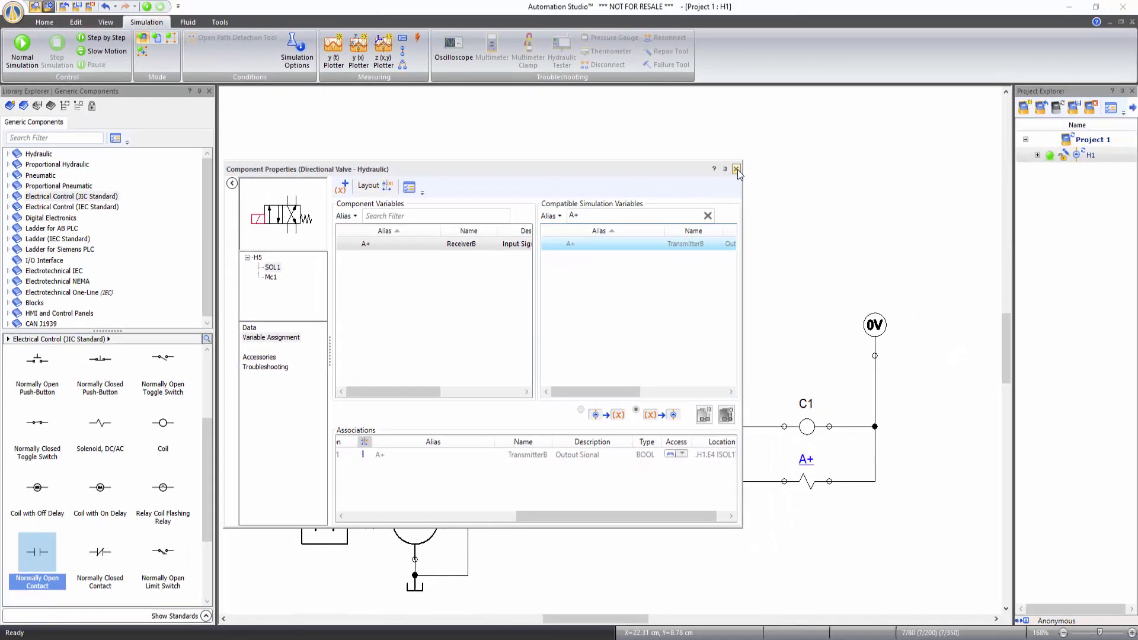
- Associate the normally open contact with relay coil C1's signal so it is labelled C1
left_click(736, 170)
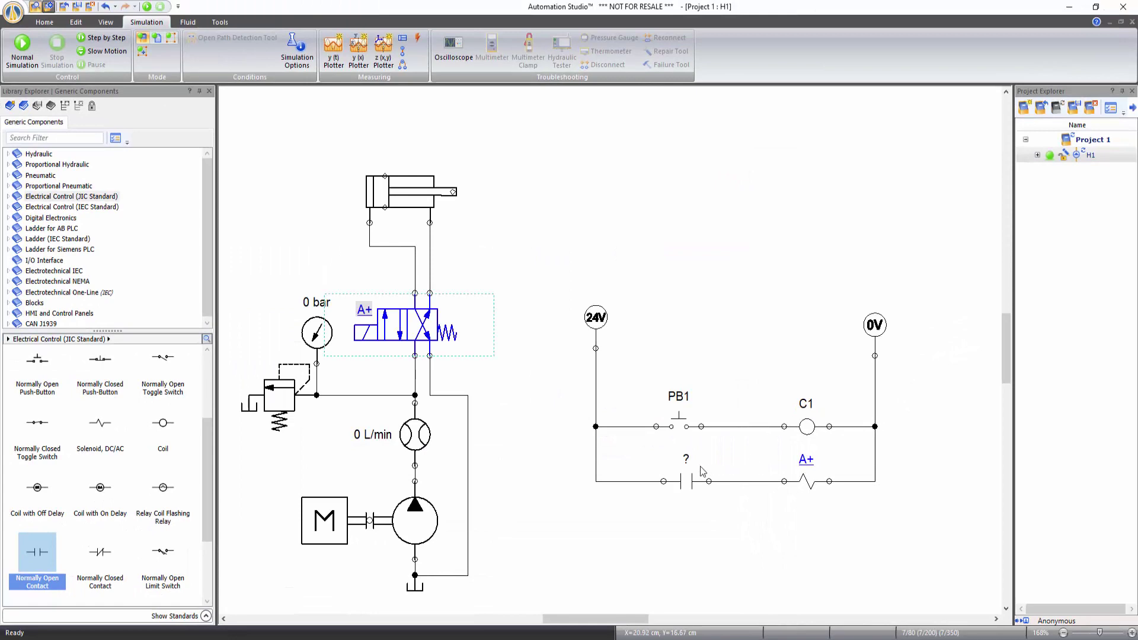
double_click(685, 477)
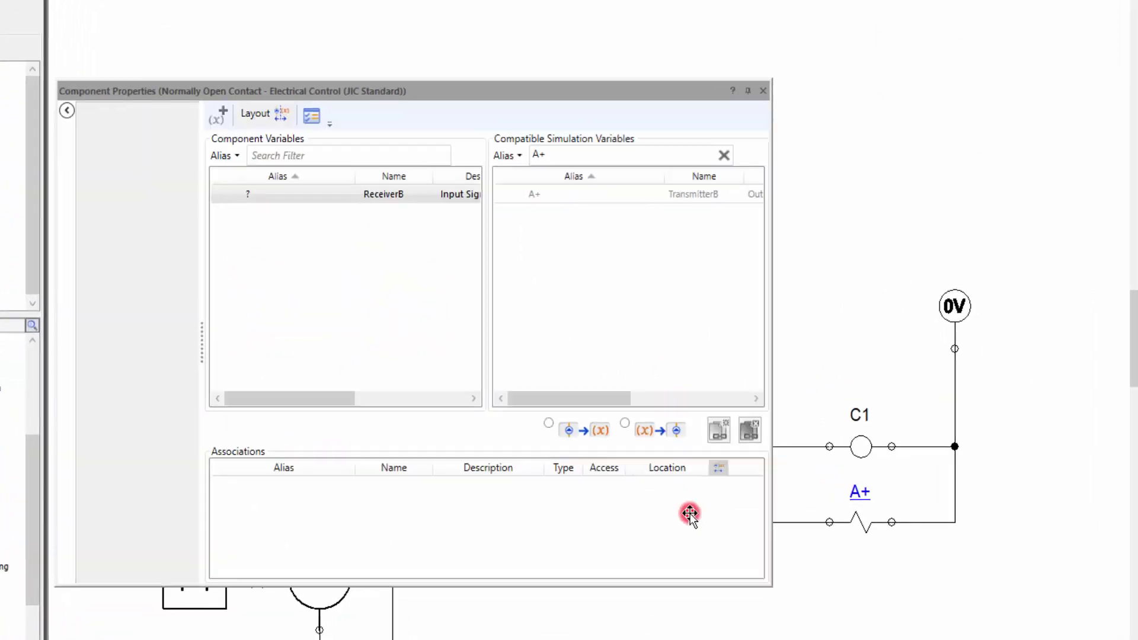
left_click_drag(584, 162, 524, 150)
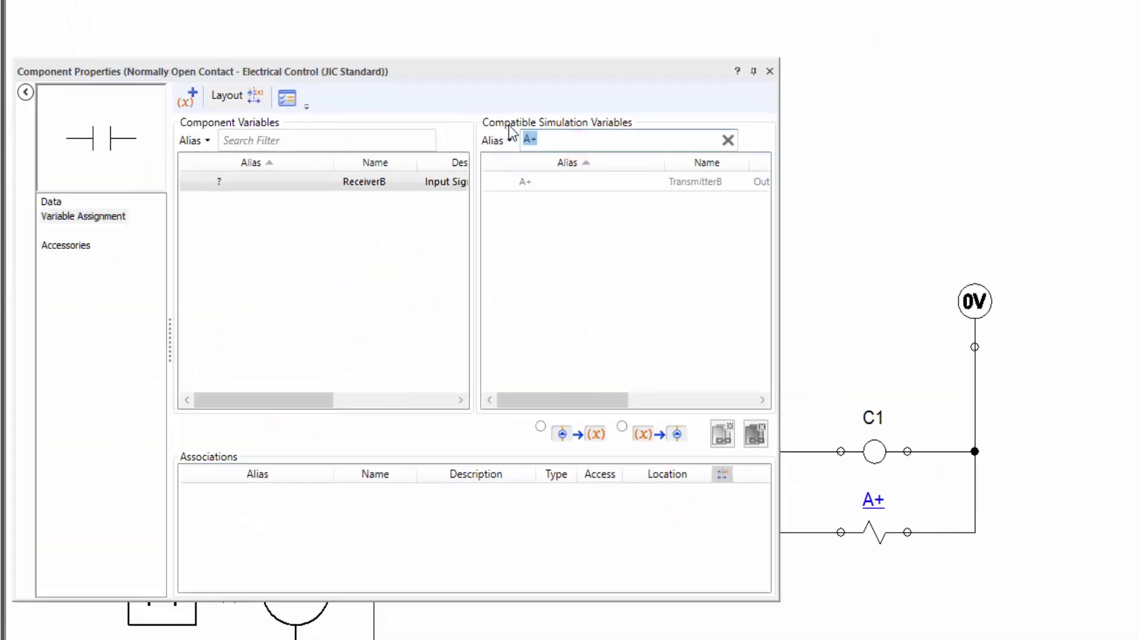
type("C1")
double_click(524, 181)
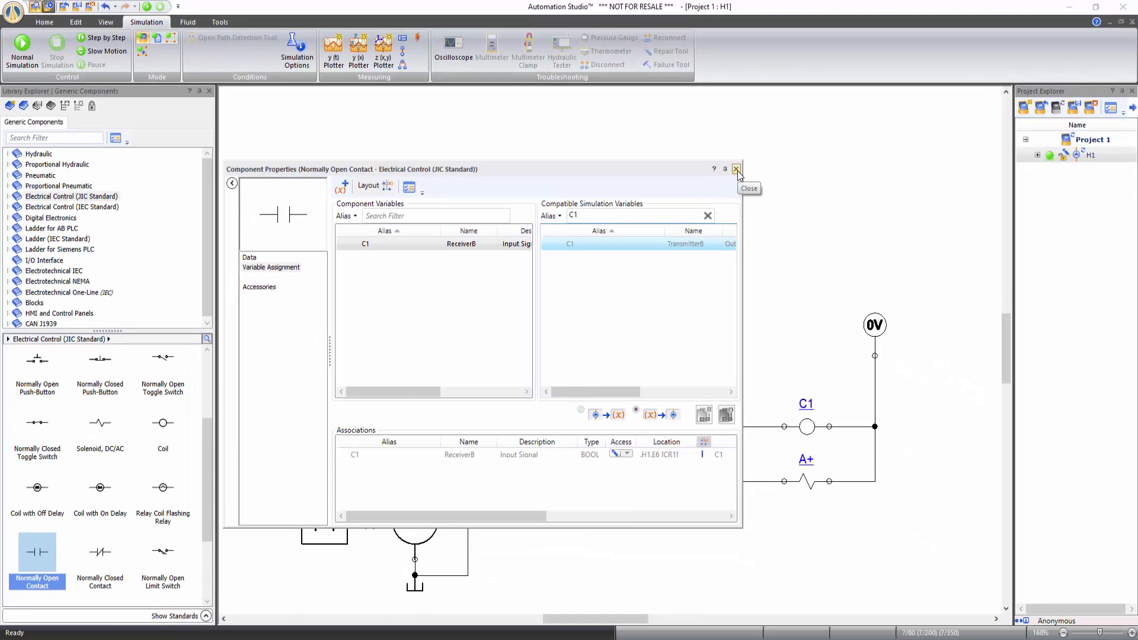
left_click(736, 170)
left_click(564, 407)
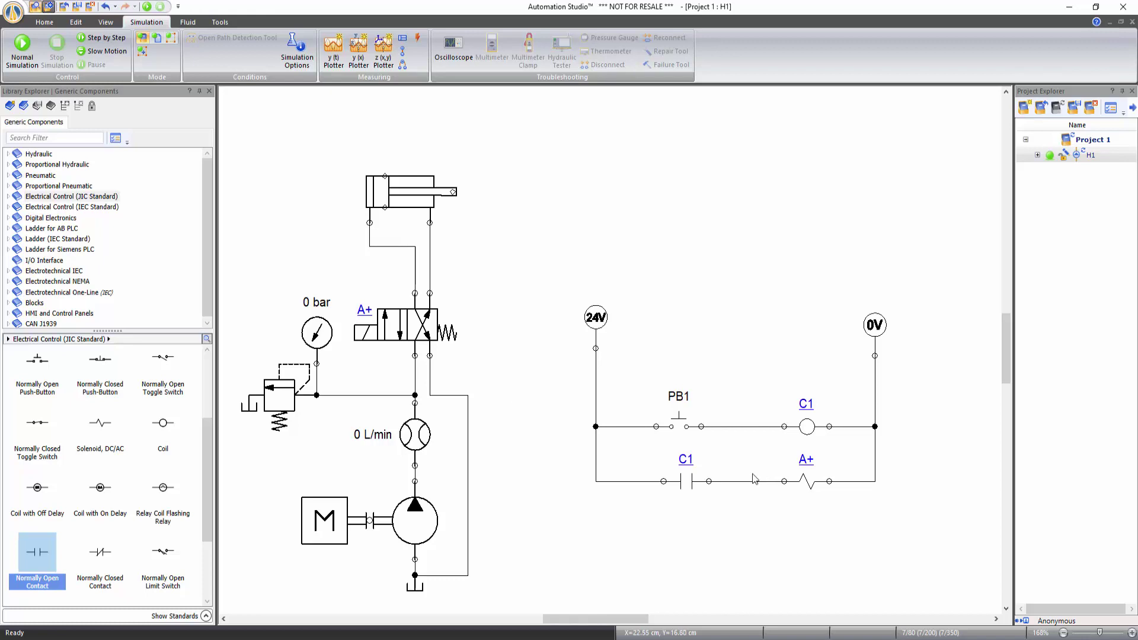
- Run the Normal Simulation, then press and release PB1 to shift the valve and cycle the cylinder
left_click(30, 48)
left_click(569, 419)
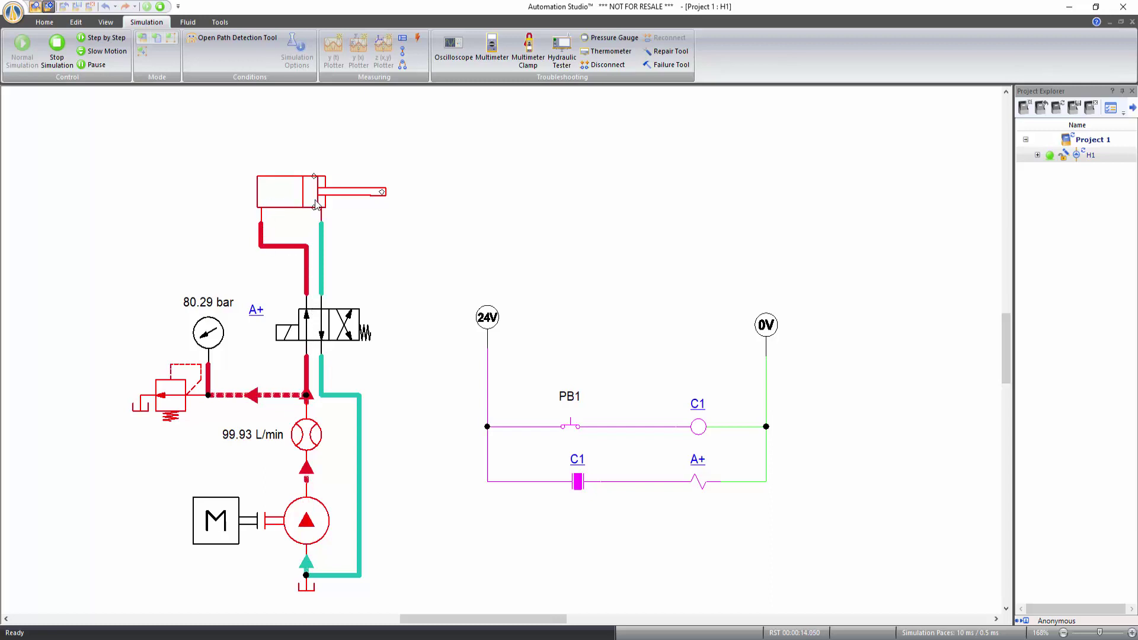
left_click(572, 433)
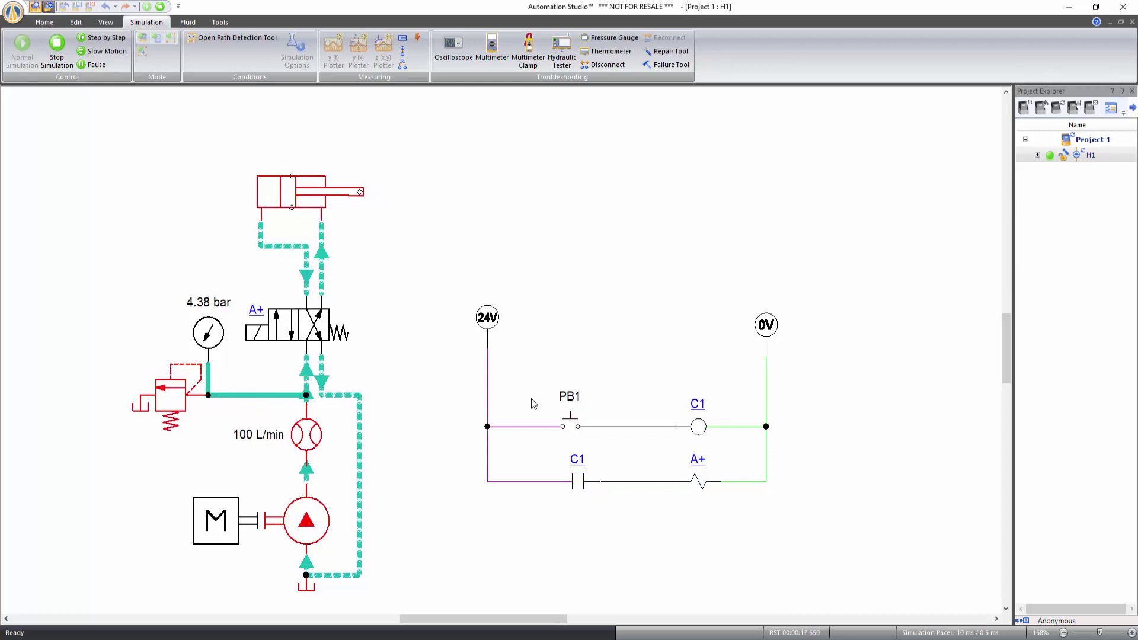